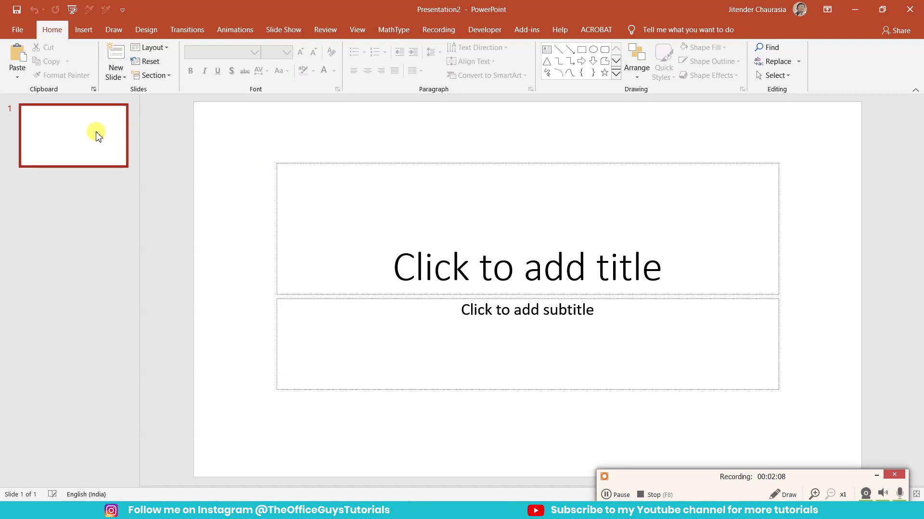
Apply the Blank layout to slide 1.
{"action": "right_click", "coordinate": [97, 136]}
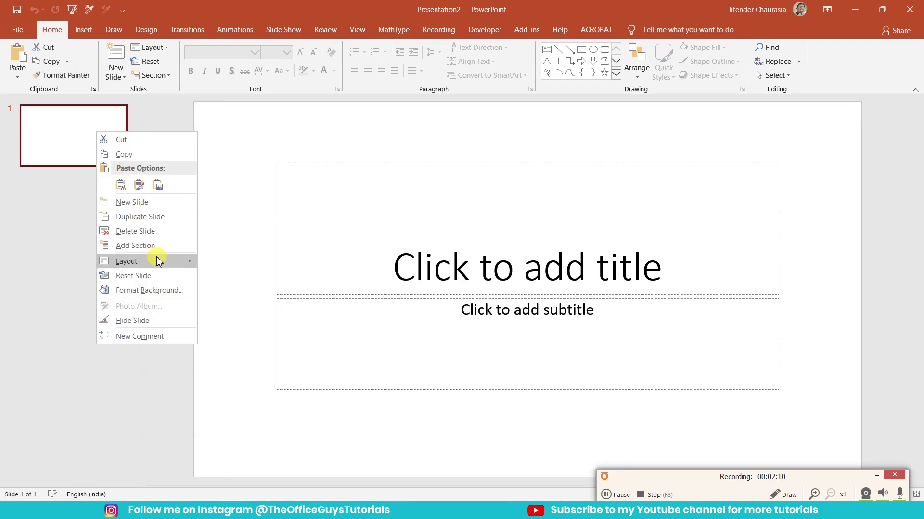
{"action": "mouse_move", "coordinate": [160, 259]}
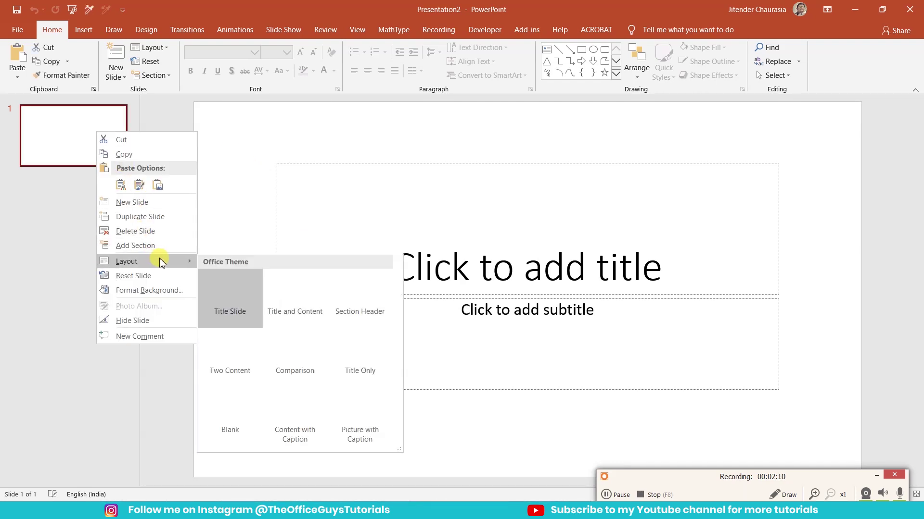
{"action": "left_click", "coordinate": [251, 407]}
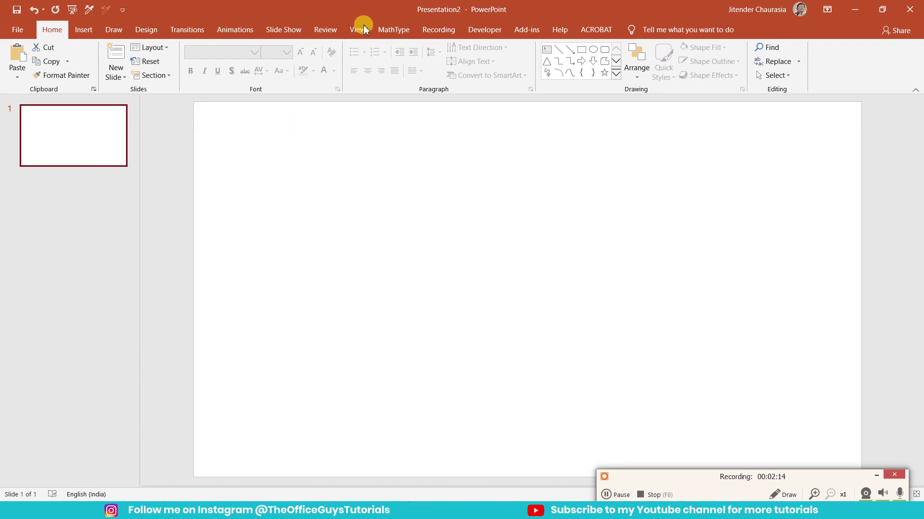
Show gridlines and drawing guides with grid spacing of 8 grids per cm.
{"action": "left_click", "coordinate": [358, 30]}
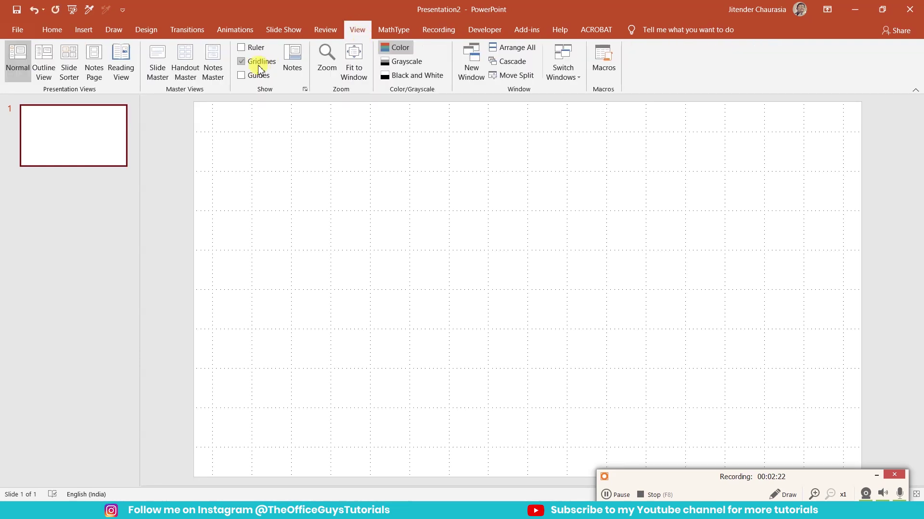
{"action": "right_click", "coordinate": [181, 189]}
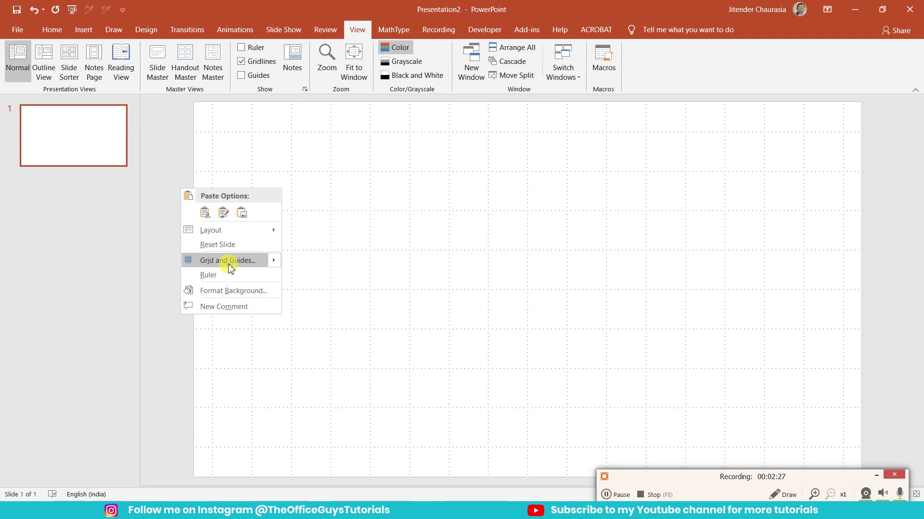
{"action": "left_click", "coordinate": [228, 261]}
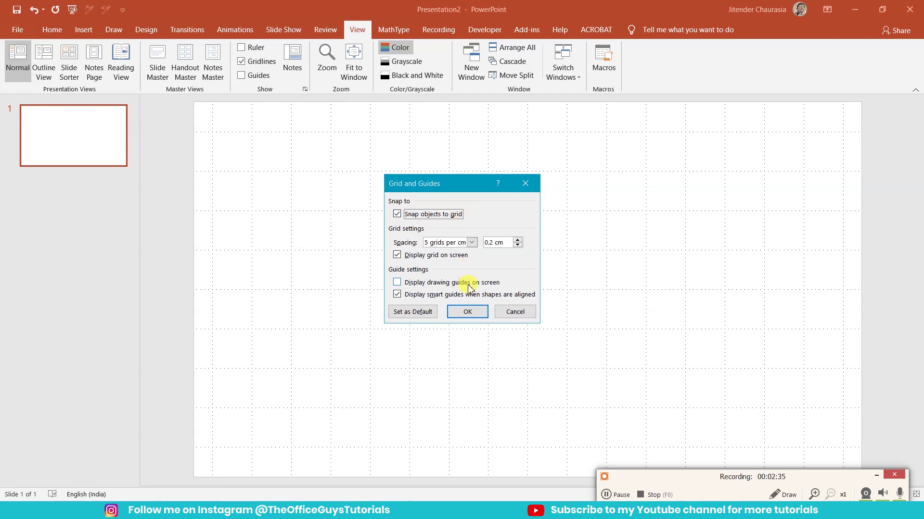
{"action": "left_click", "coordinate": [472, 242]}
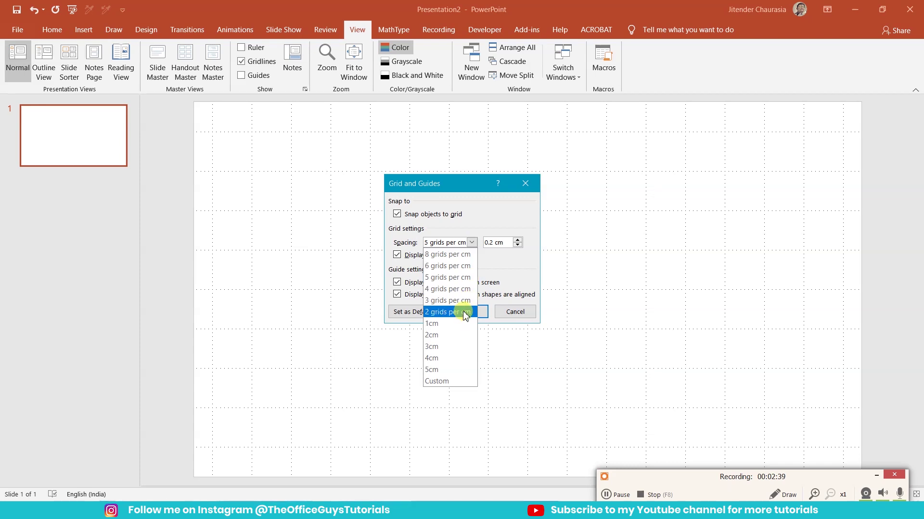
{"action": "left_click", "coordinate": [464, 258]}
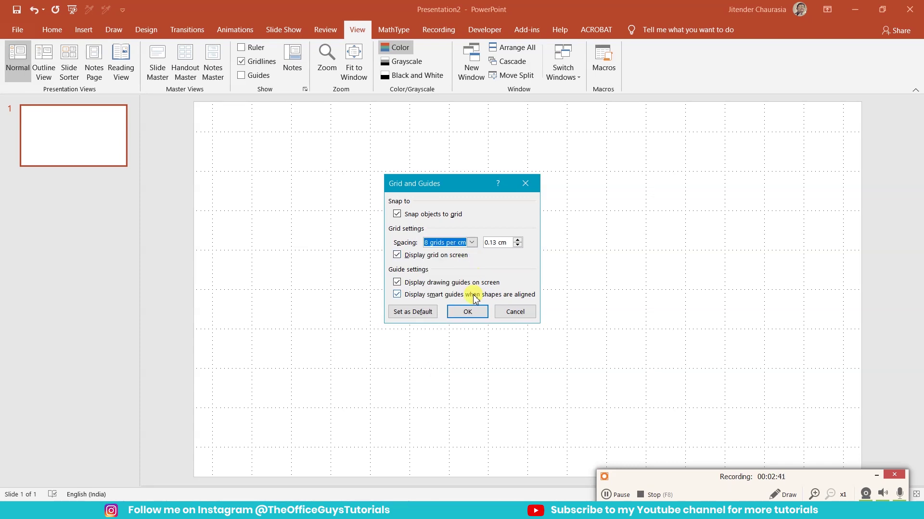
{"action": "left_click", "coordinate": [467, 312]}
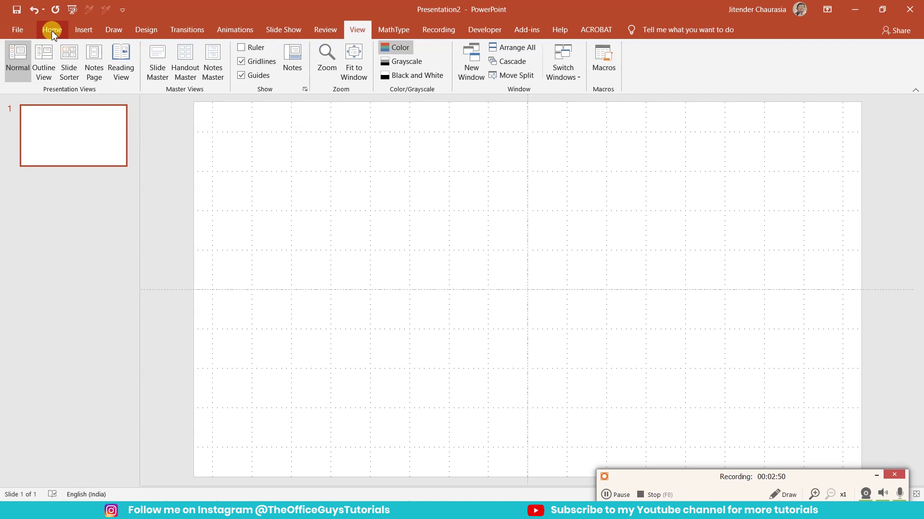
Draw an 8 cm by 8 cm isosceles triangle centred on the vertical guide.
{"action": "left_click", "coordinate": [52, 31]}
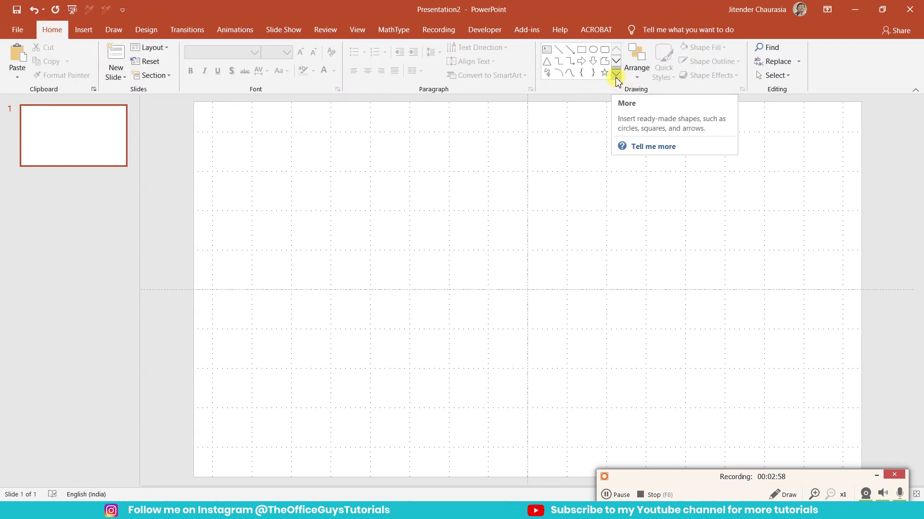
{"action": "left_click", "coordinate": [616, 77]}
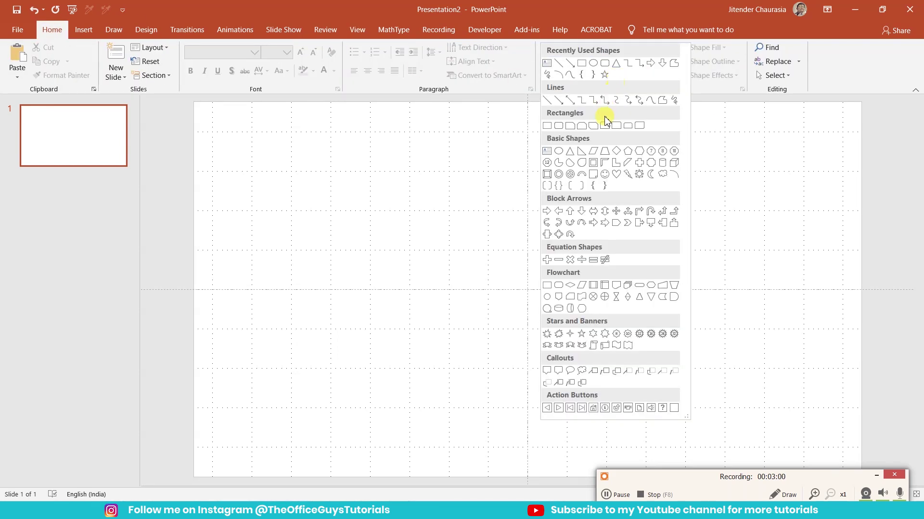
{"action": "left_click", "coordinate": [570, 153]}
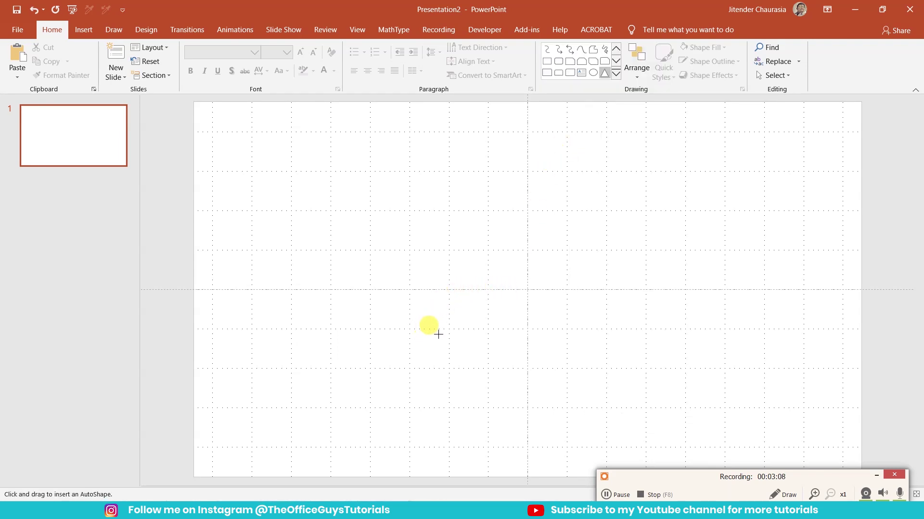
{"action": "left_click_drag", "start_coordinate": [449, 331], "coordinate": [607, 174]}
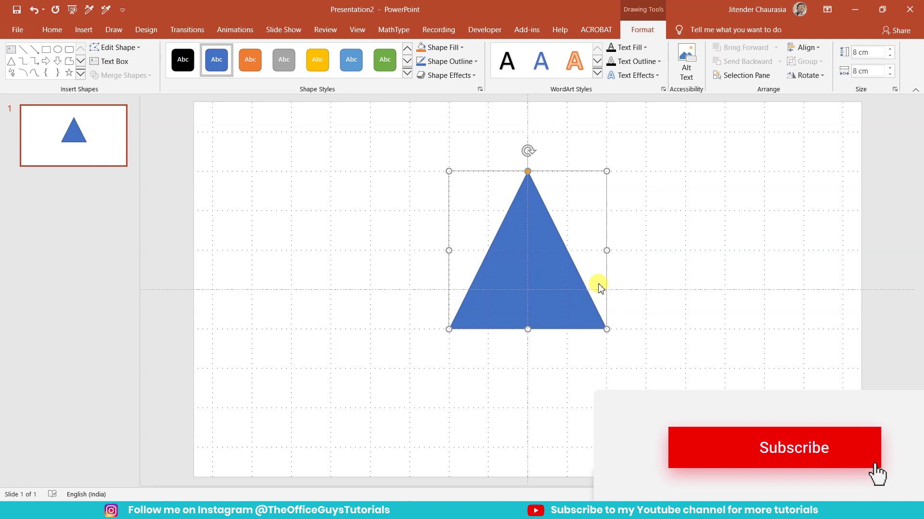
{"action": "scroll", "coordinate": [623, 274], "scroll_direction": "up", "scroll_amount": 3}
Edit the triangle's points and make its top vertex a smooth point.
{"action": "scroll", "coordinate": [623, 288], "scroll_direction": "up", "scroll_amount": 1}
{"action": "left_click", "coordinate": [620, 308]}
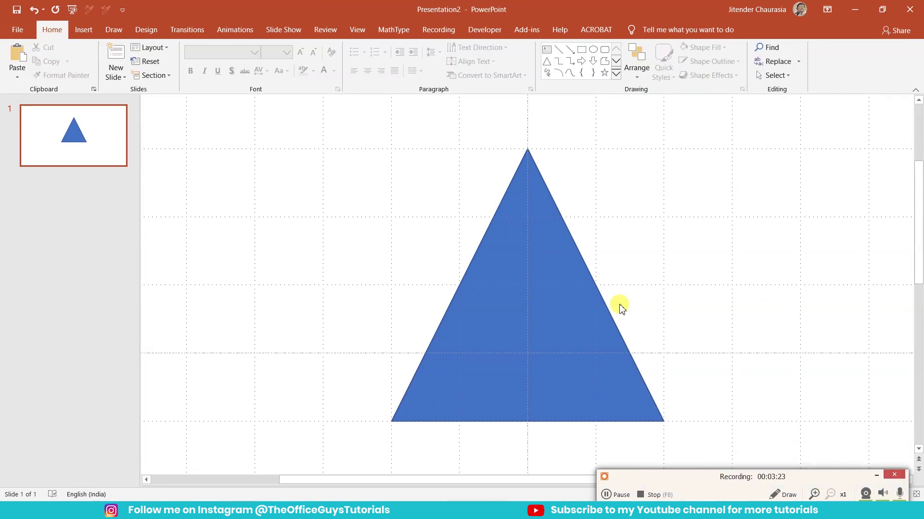
{"action": "left_click", "coordinate": [556, 211]}
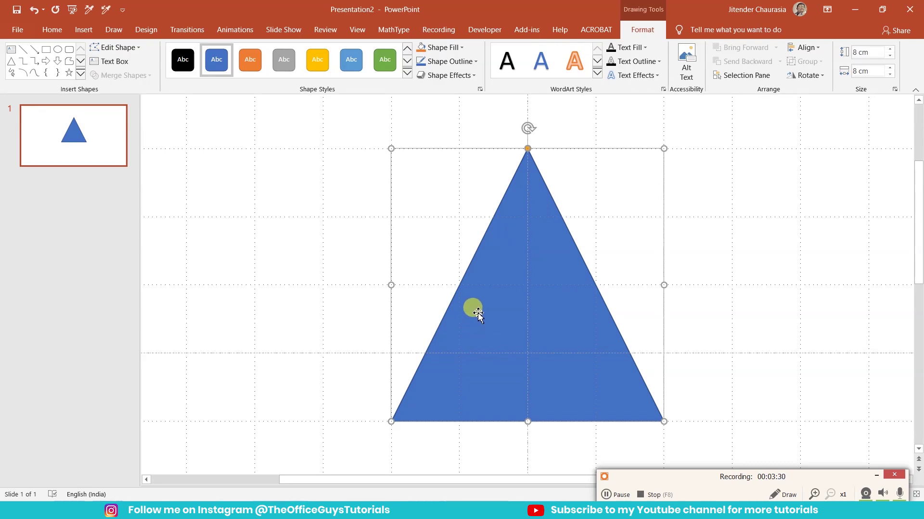
{"action": "right_click", "coordinate": [466, 327]}
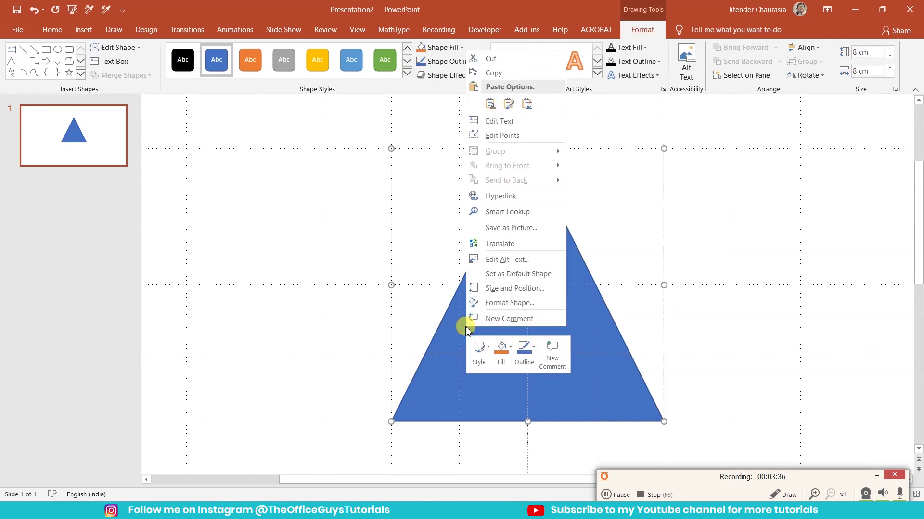
{"action": "left_click", "coordinate": [513, 138]}
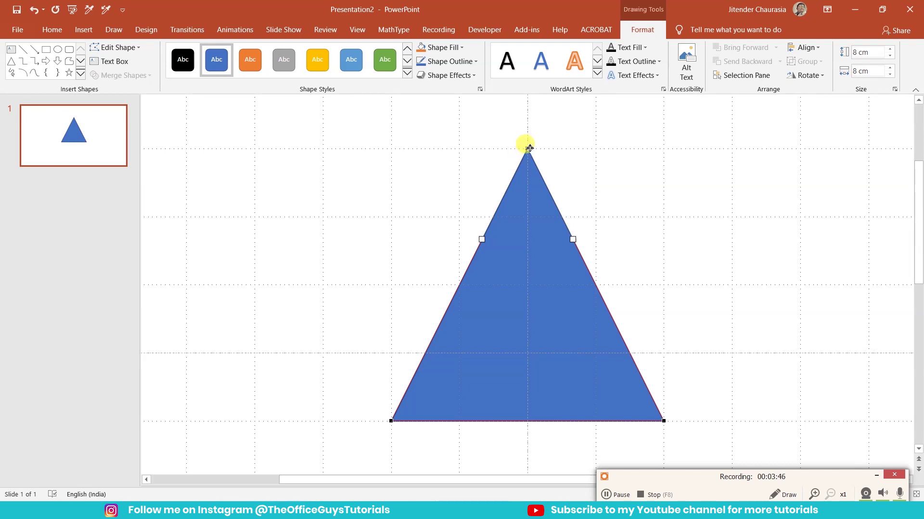
{"action": "right_click", "coordinate": [529, 148]}
{"action": "left_click", "coordinate": [556, 213]}
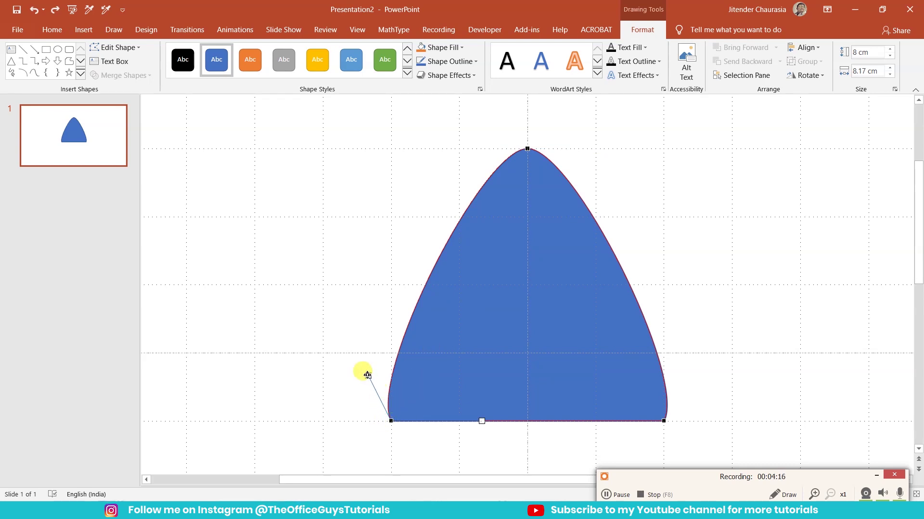
Drag the base-corner handles to flare both feet into a symmetric bell.
{"action": "left_click_drag", "start_coordinate": [367, 375], "coordinate": [460, 421]}
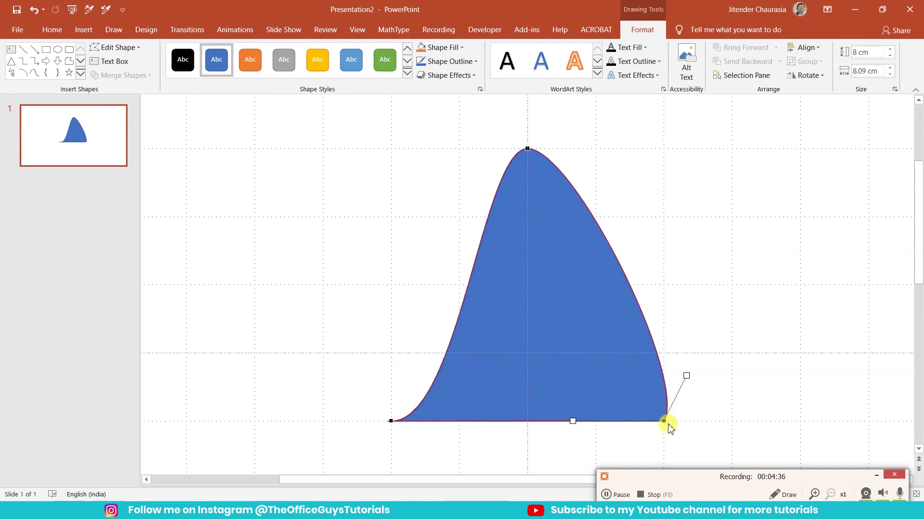
{"action": "left_click_drag", "start_coordinate": [687, 375], "coordinate": [597, 420]}
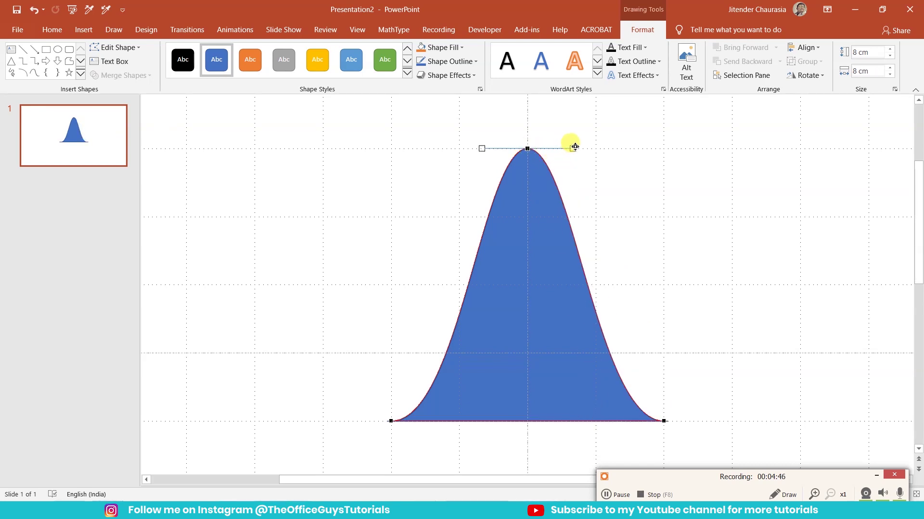
{"action": "left_click_drag", "start_coordinate": [575, 146], "coordinate": [621, 149]}
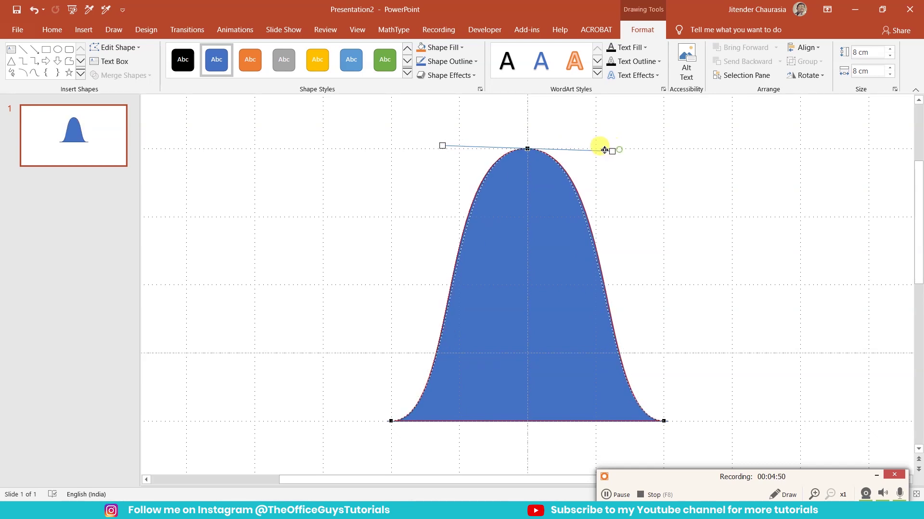
{"action": "key", "text": "ctrl+z"}
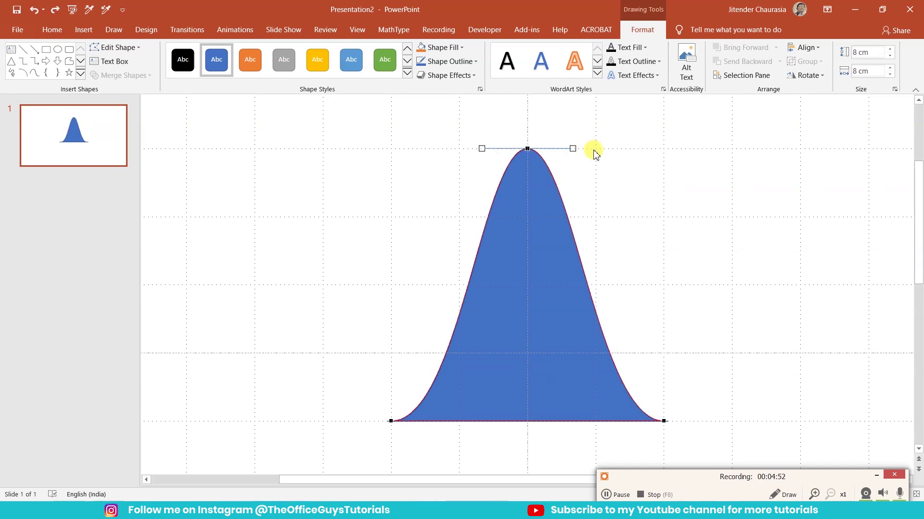
{"action": "left_click", "coordinate": [659, 202]}
Move the blue bell curve to the left side of the slide.
{"action": "scroll", "coordinate": [659, 207], "scroll_direction": "down", "scroll_amount": 2}
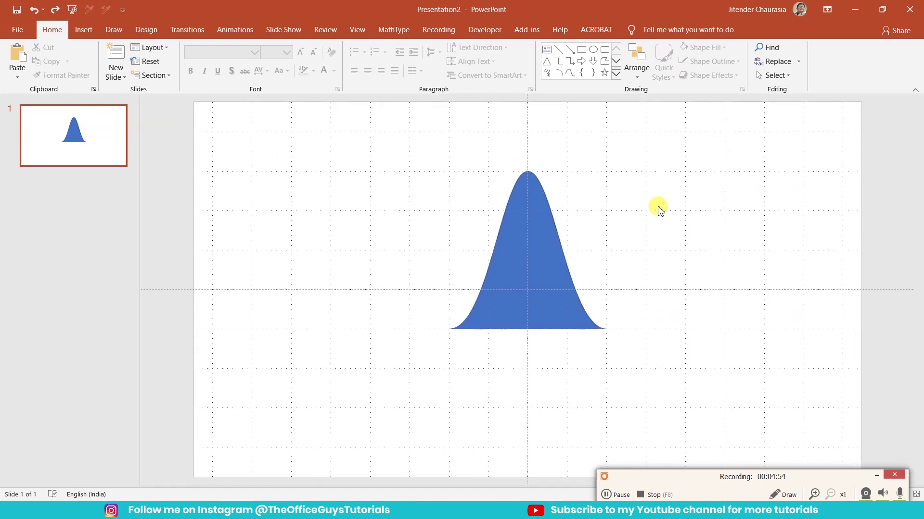
{"action": "left_click_drag", "start_coordinate": [561, 255], "coordinate": [402, 278]}
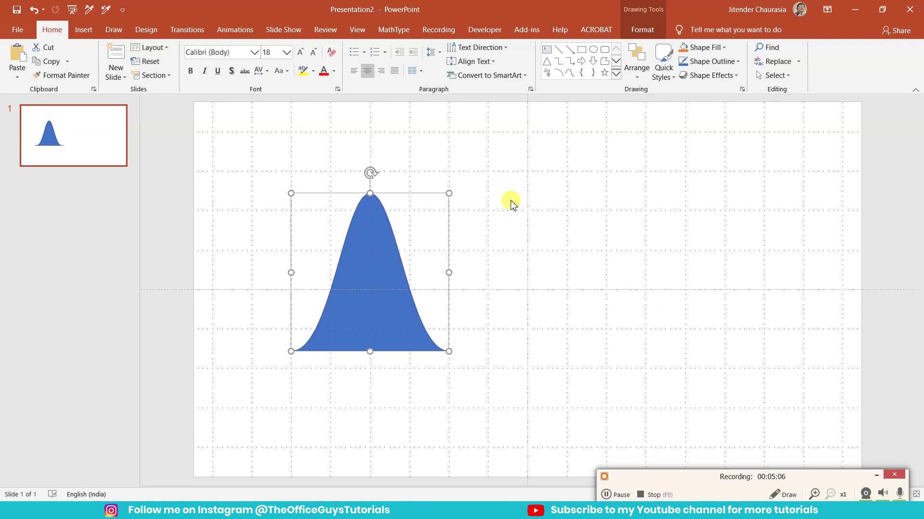
{"action": "left_click", "coordinate": [599, 242]}
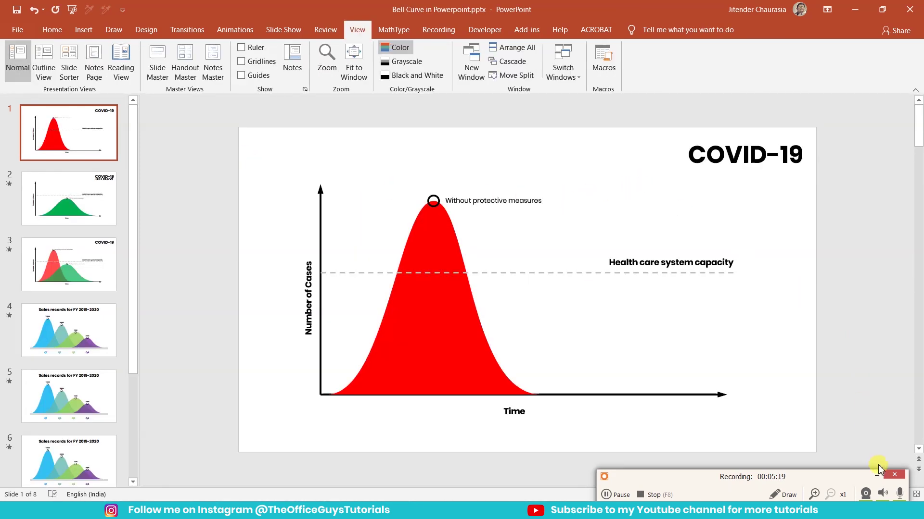
Open the Sales records for FY 2019-2020 slide and select its four colour squares.
{"action": "left_click", "coordinate": [877, 476]}
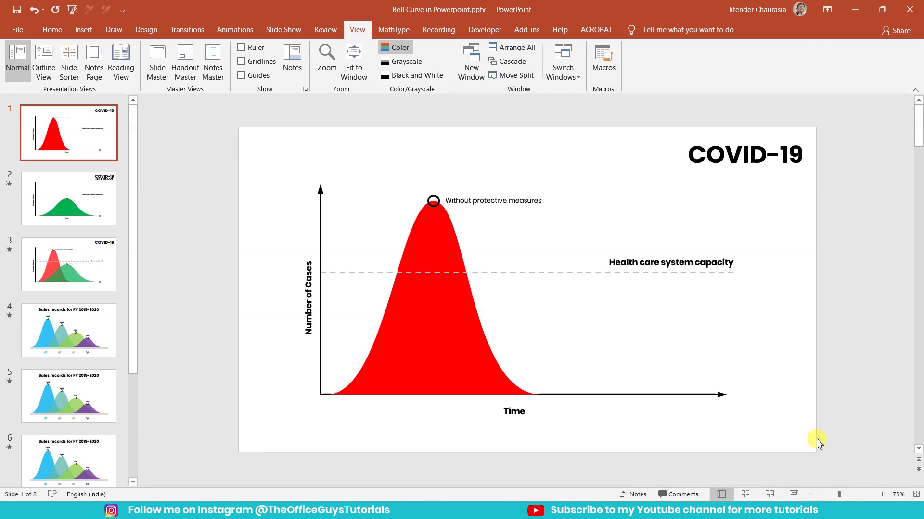
{"action": "left_click", "coordinate": [70, 327]}
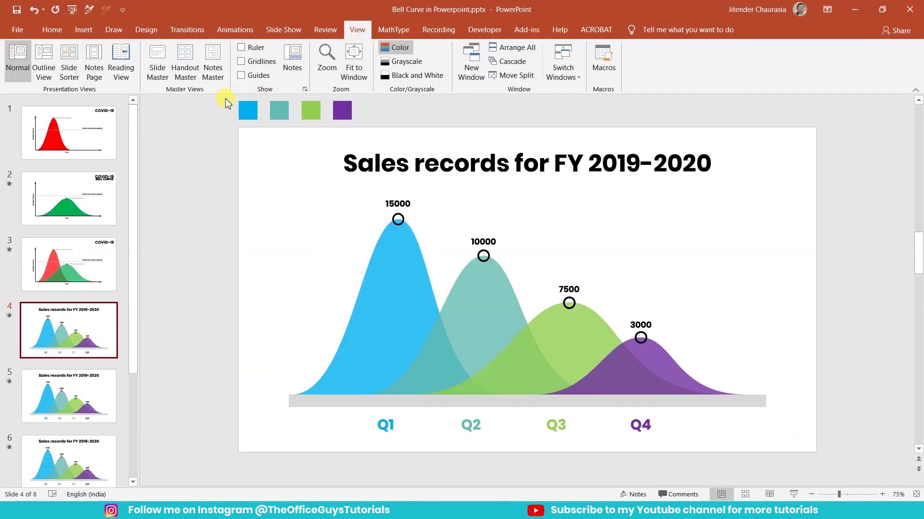
{"action": "left_click_drag", "start_coordinate": [232, 104], "coordinate": [370, 134]}
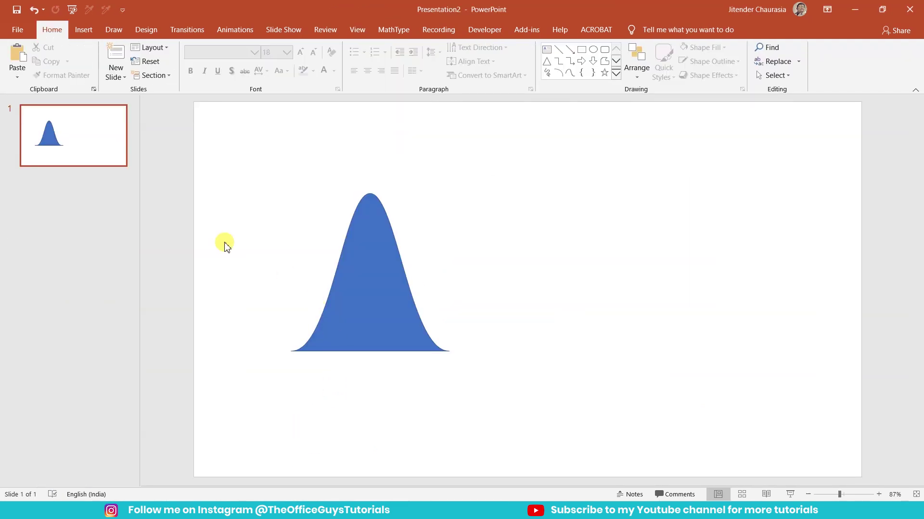
Add a new slide 2 and paste the four colour squares onto it.
{"action": "right_click", "coordinate": [112, 166]}
{"action": "left_click", "coordinate": [118, 231]}
{"action": "key", "text": "Up"}
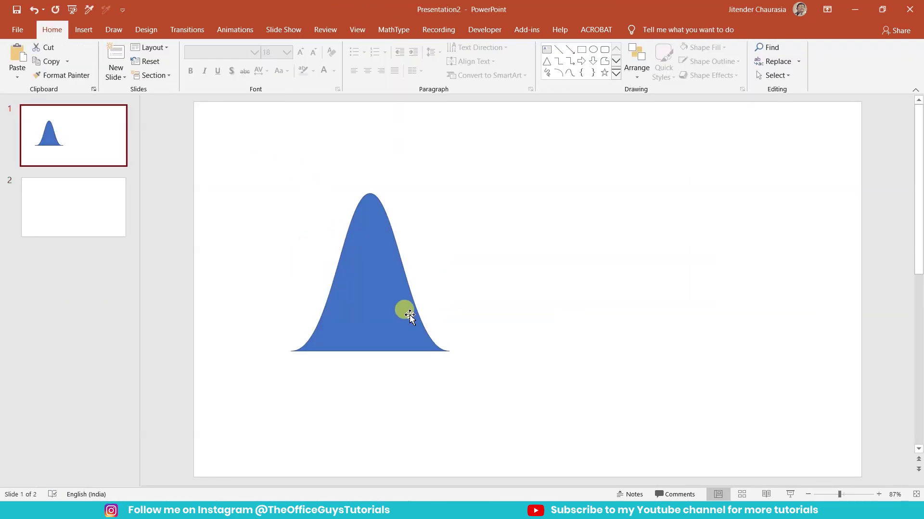
{"action": "left_click", "coordinate": [95, 230]}
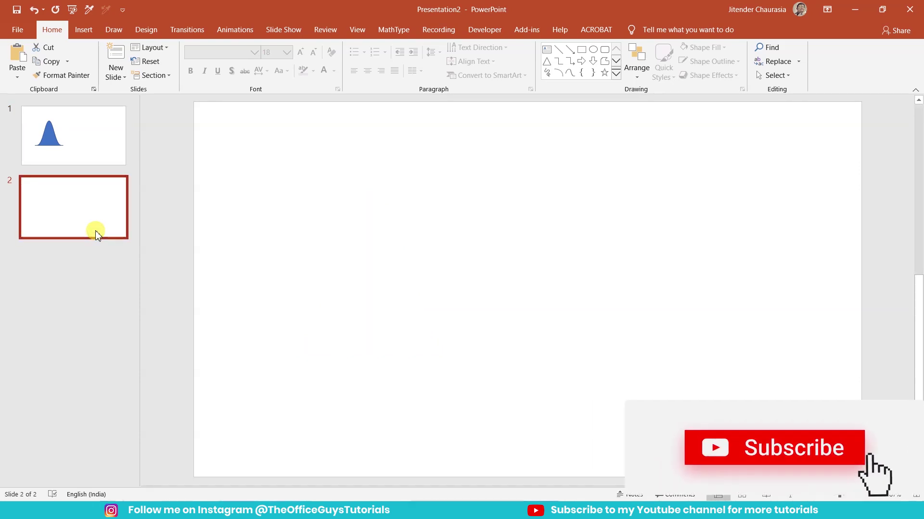
{"action": "key", "text": "ctrl+v"}
{"action": "left_click", "coordinate": [108, 120]}
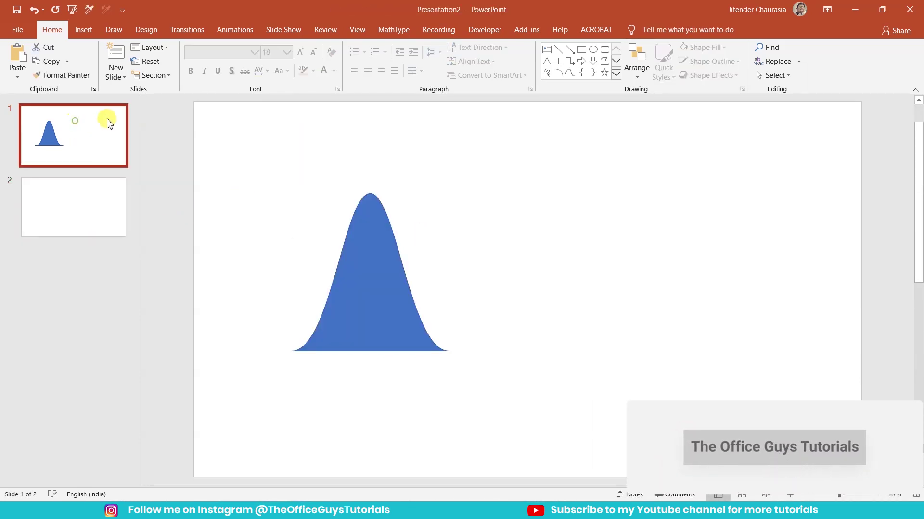
{"action": "left_click", "coordinate": [67, 209]}
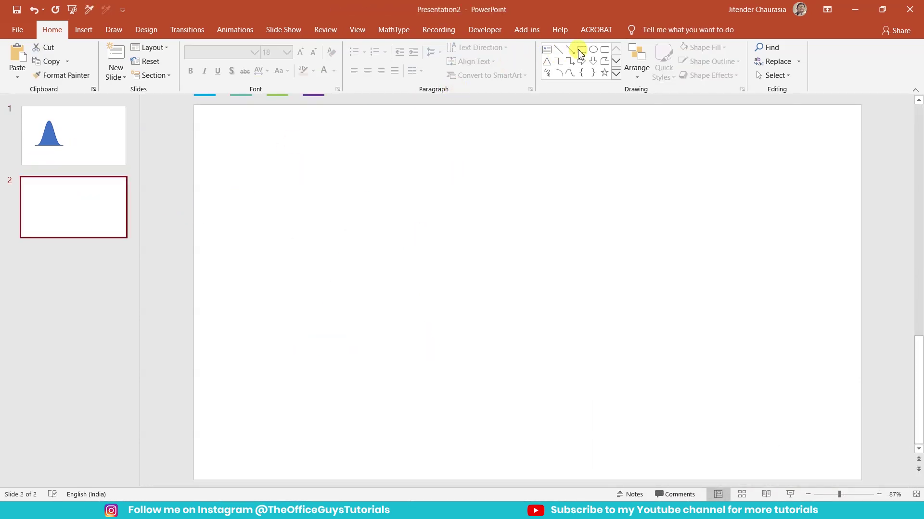
Draw a thin 0.75 cm by 25.75 cm bar, centred horizontally near the slide bottom.
{"action": "left_click", "coordinate": [582, 51]}
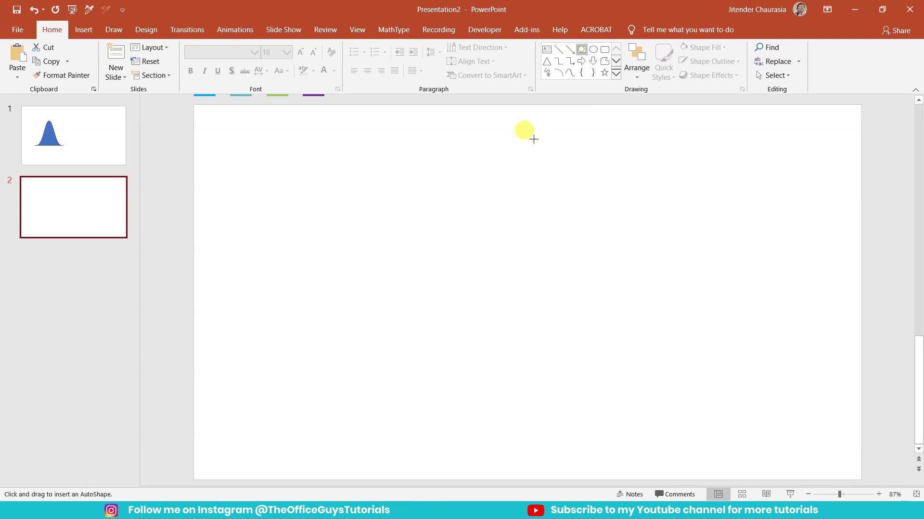
{"action": "mouse_move", "coordinate": [315, 403]}
{"action": "left_mouse_down"}
{"action": "mouse_move", "coordinate": [799, 429]}
{"action": "mouse_move", "coordinate": [791, 416]}
{"action": "left_mouse_up"}
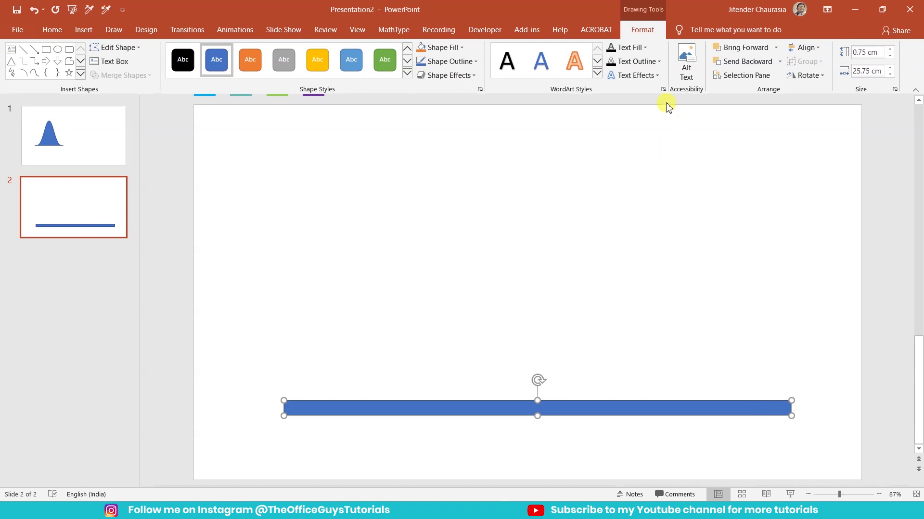
{"action": "left_click", "coordinate": [807, 48]}
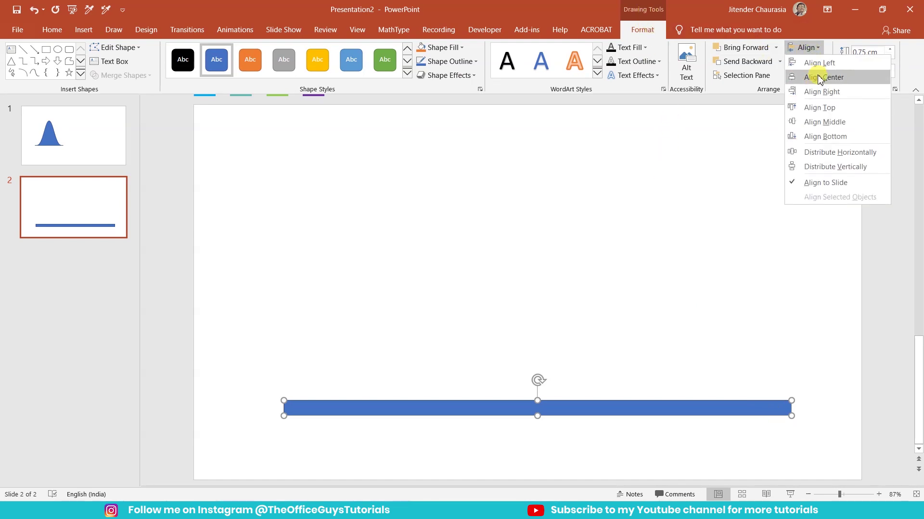
{"action": "left_click", "coordinate": [814, 76]}
{"action": "left_click", "coordinate": [810, 53]}
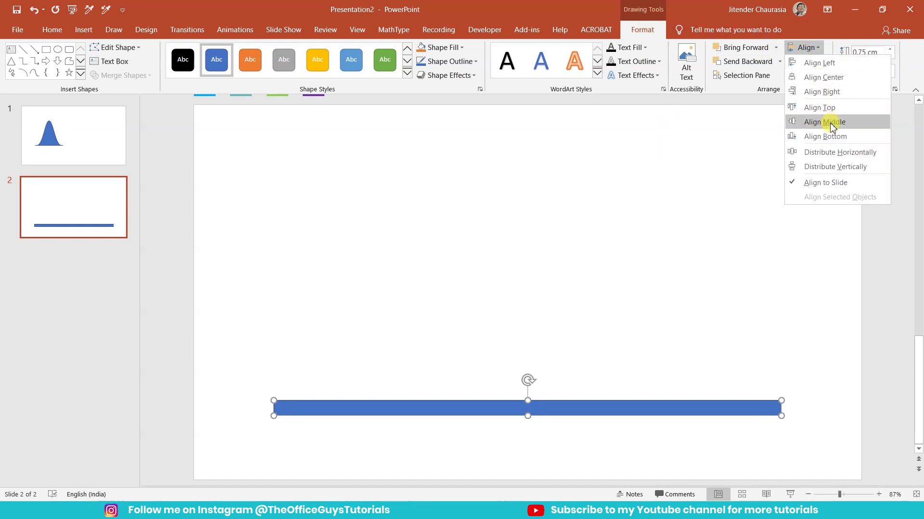
{"action": "left_click", "coordinate": [823, 121]}
{"action": "left_click_drag", "start_coordinate": [688, 295], "coordinate": [684, 422]}
{"action": "left_click", "coordinate": [10, 201]}
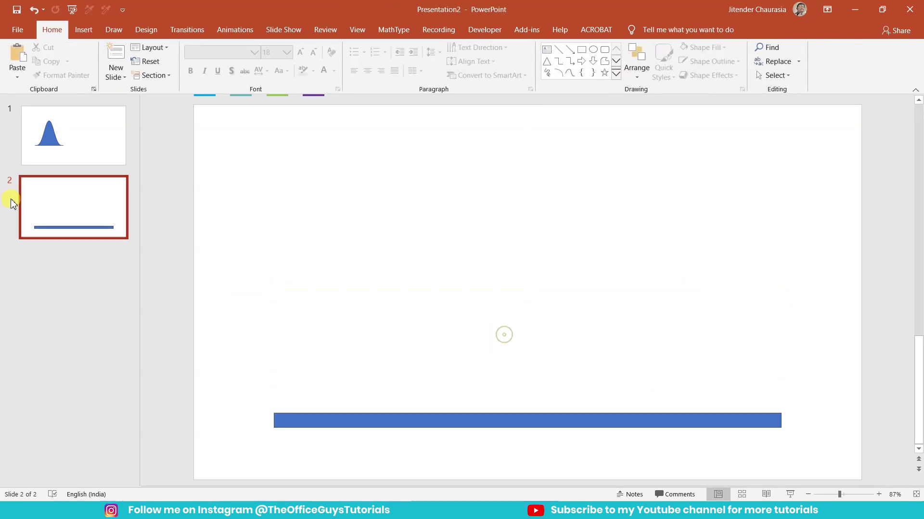
Copy the bell from slide 1 onto slide 2's bar and duplicate it into four evenly spaced bells.
{"action": "left_click", "coordinate": [45, 135]}
{"action": "left_click", "coordinate": [351, 321]}
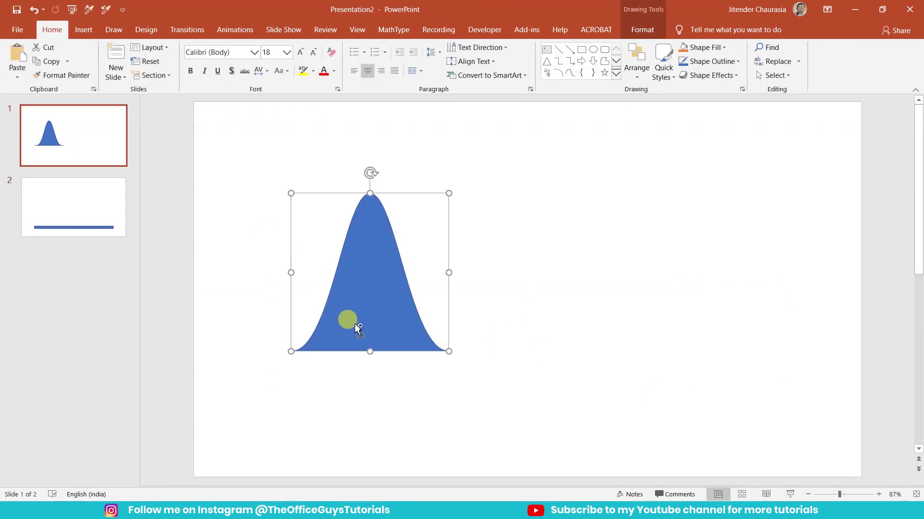
{"action": "left_click", "coordinate": [47, 234]}
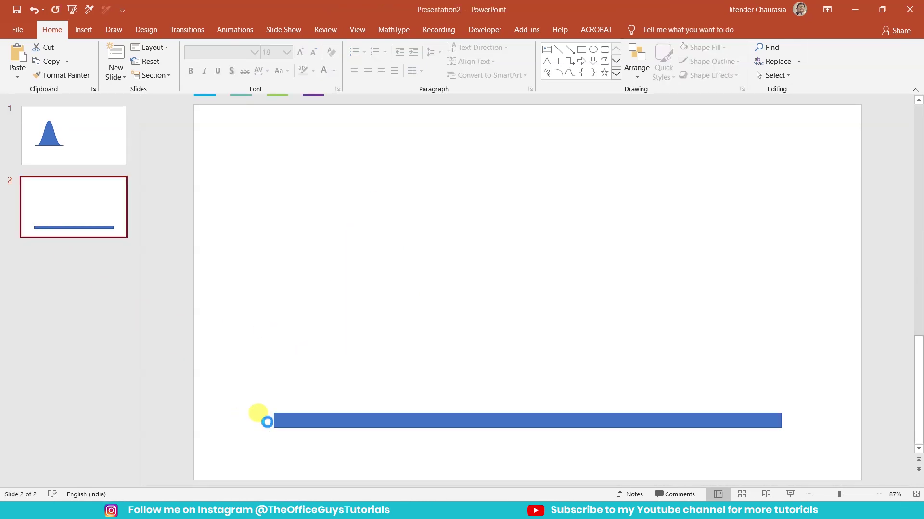
{"action": "key", "text": "ctrl+v"}
{"action": "left_click_drag", "start_coordinate": [381, 305], "coordinate": [380, 366]}
{"action": "left_click", "coordinate": [353, 376]}
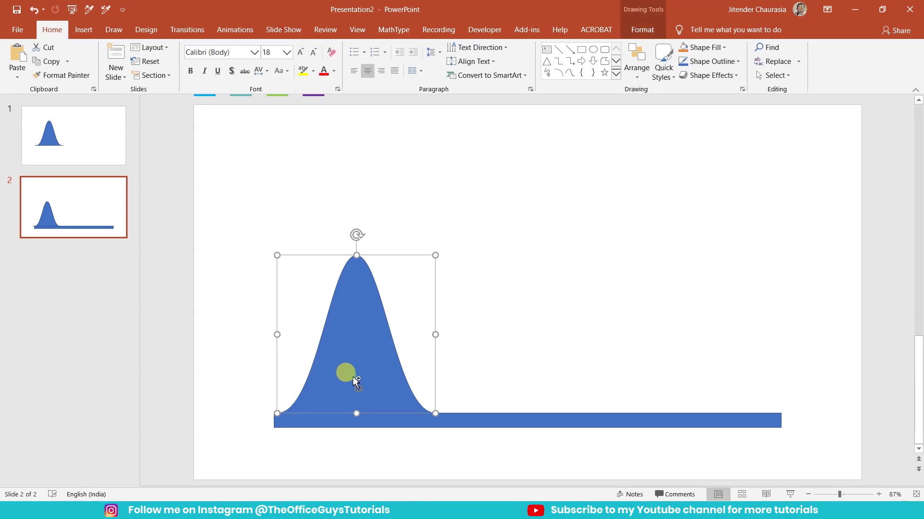
{"action": "key", "text": "ctrl+d"}
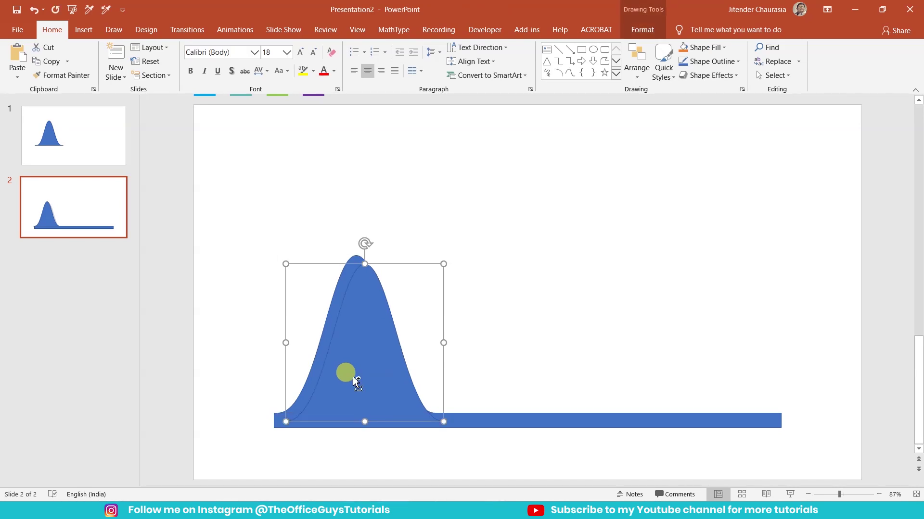
{"action": "key", "text": "ctrl+d"}
{"action": "key", "text": "ctrl+d"}
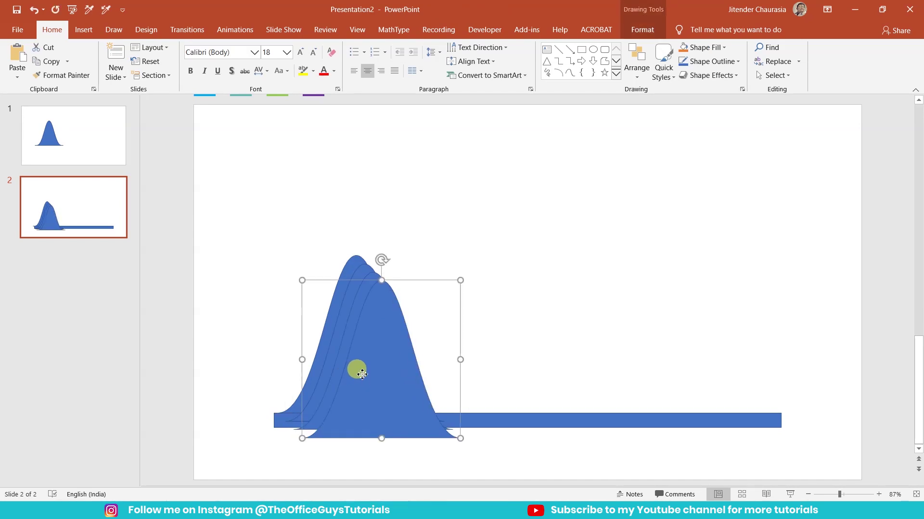
{"action": "left_click_drag", "start_coordinate": [356, 376], "coordinate": [476, 351]}
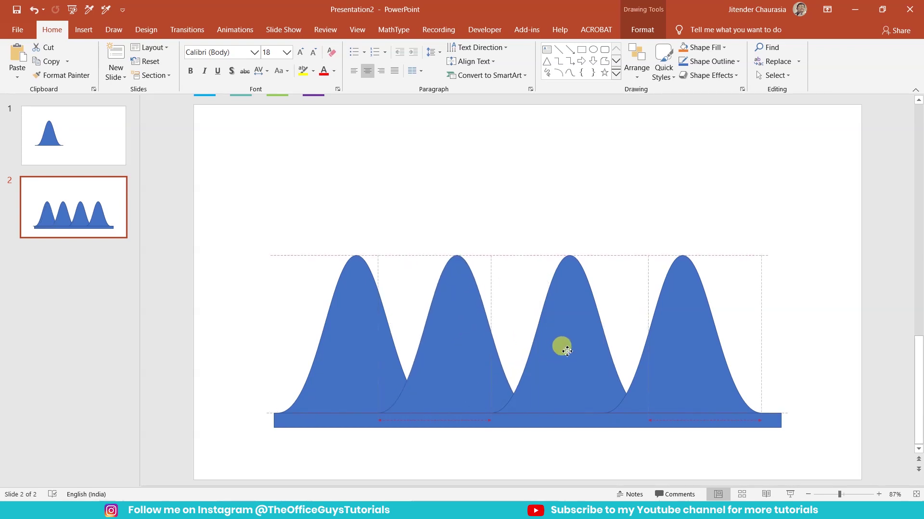
Lower and widen the second bell, and lower the third bell's peak.
{"action": "left_click", "coordinate": [425, 210]}
{"action": "left_click", "coordinate": [466, 303]}
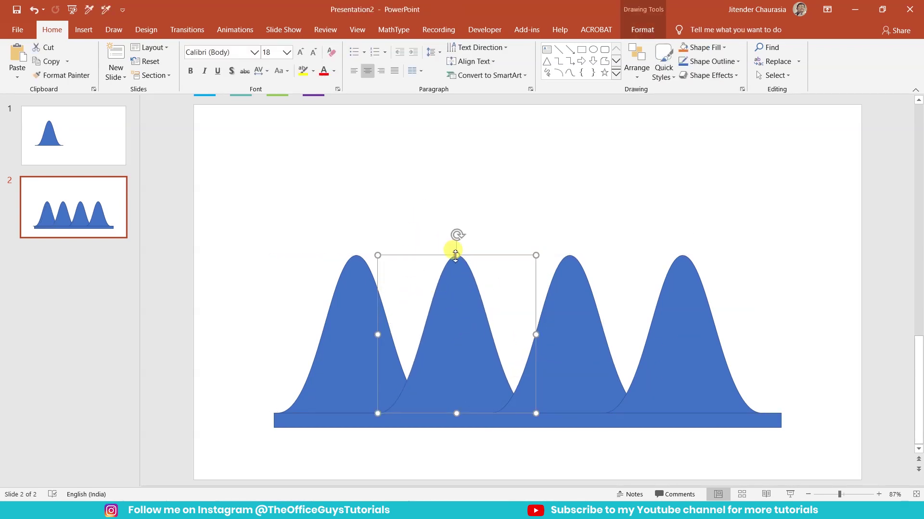
{"action": "left_click_drag", "start_coordinate": [456, 254], "coordinate": [452, 326]}
{"action": "left_click_drag", "start_coordinate": [378, 370], "coordinate": [336, 380]}
{"action": "left_click", "coordinate": [577, 315]}
{"action": "left_click_drag", "start_coordinate": [571, 255], "coordinate": [562, 329]}
Raise the second bell slightly, lower the fourth, and slide the third and fourth left to overlap.
{"action": "left_click", "coordinate": [407, 359]}
{"action": "left_click_drag", "start_coordinate": [436, 327], "coordinate": [439, 278]}
{"action": "left_click_drag", "start_coordinate": [549, 357], "coordinate": [526, 363]}
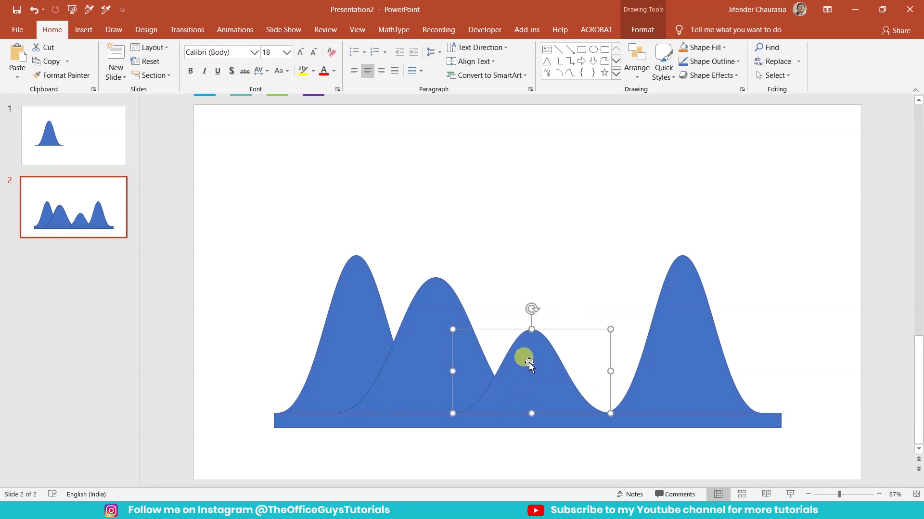
{"action": "left_click", "coordinate": [675, 352]}
{"action": "mouse_move", "coordinate": [678, 256]}
{"action": "left_mouse_down"}
{"action": "mouse_move", "coordinate": [665, 275]}
{"action": "mouse_move", "coordinate": [679, 269]}
{"action": "left_mouse_up"}
{"action": "mouse_move", "coordinate": [681, 379]}
{"action": "left_mouse_down"}
{"action": "mouse_move", "coordinate": [598, 379]}
{"action": "mouse_move", "coordinate": [614, 380]}
{"action": "left_mouse_up"}
{"action": "left_click", "coordinate": [626, 179]}
Fill the first bell light blue and the second teal, sampled from the swatches.
{"action": "scroll", "coordinate": [447, 256], "scroll_direction": "down", "scroll_amount": 2, "text": "ctrl"}
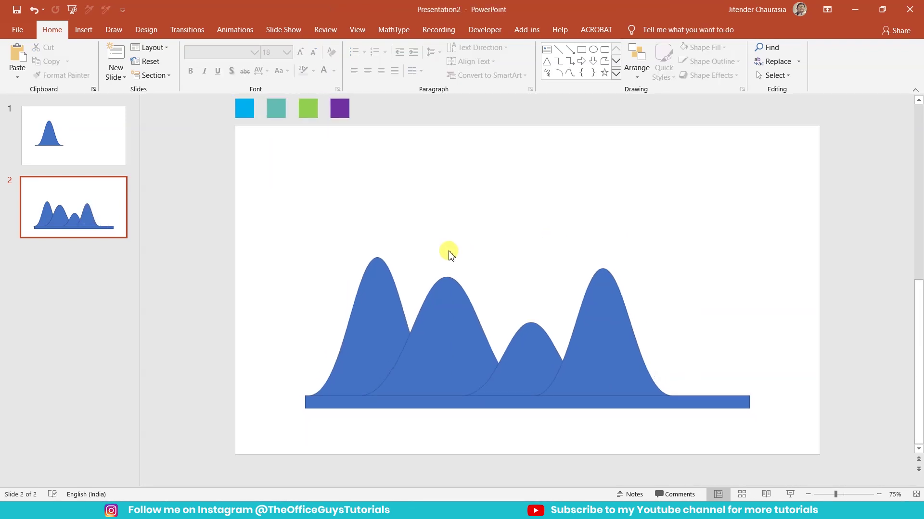
{"action": "left_click", "coordinate": [384, 275]}
{"action": "left_click", "coordinate": [706, 47]}
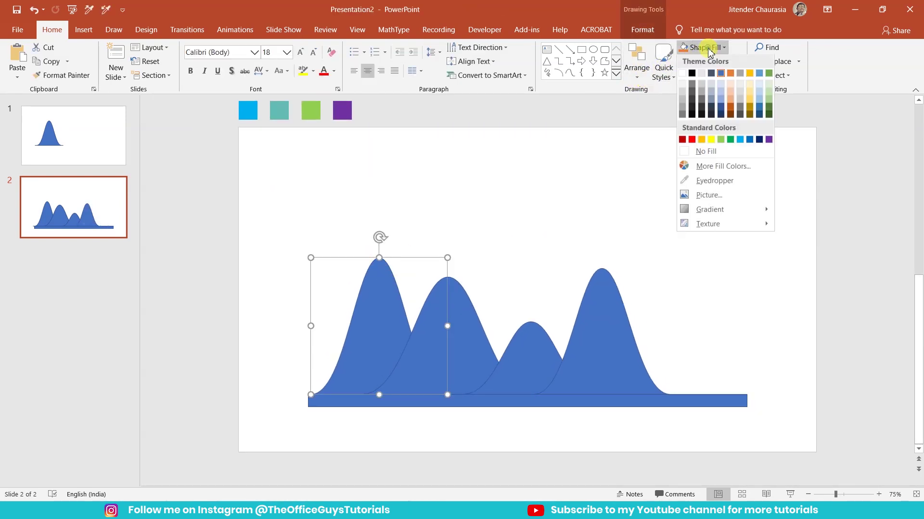
{"action": "left_click", "coordinate": [707, 181]}
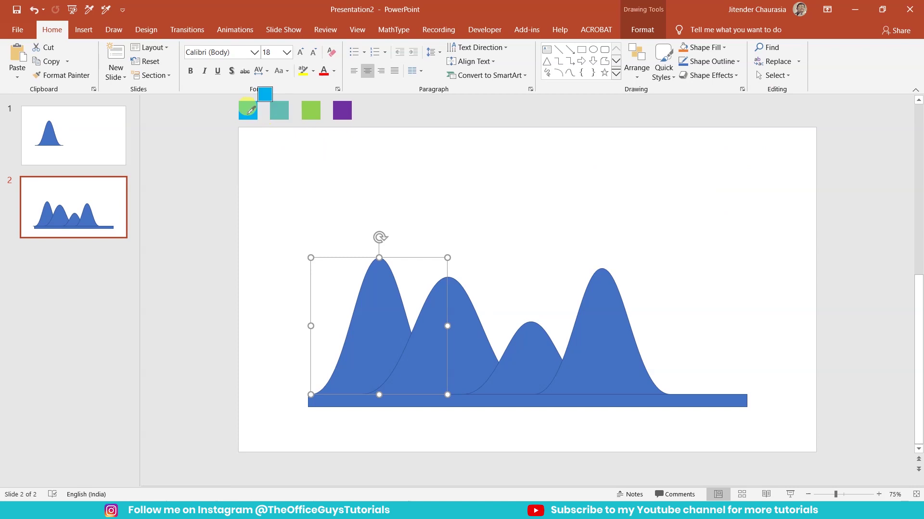
{"action": "left_click", "coordinate": [248, 111]}
{"action": "left_click", "coordinate": [377, 186]}
{"action": "left_click", "coordinate": [449, 282]}
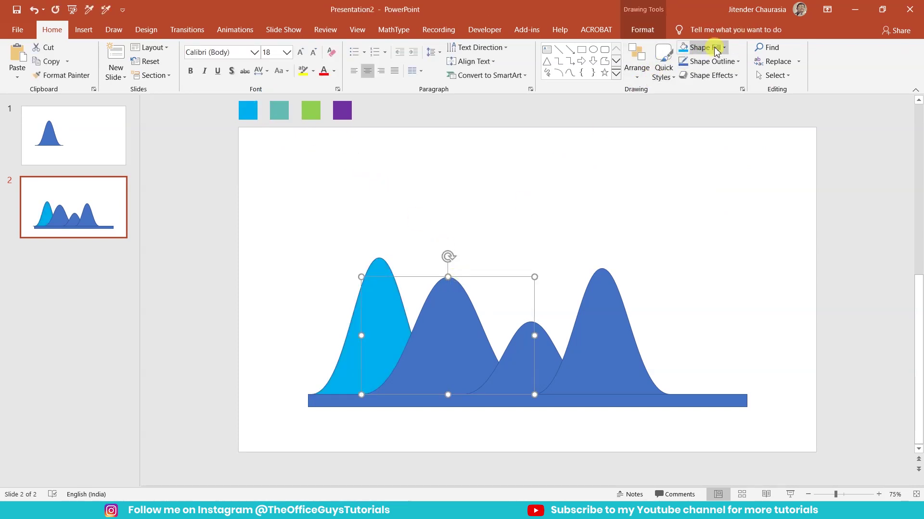
{"action": "left_click", "coordinate": [706, 47]}
{"action": "left_click", "coordinate": [688, 206]}
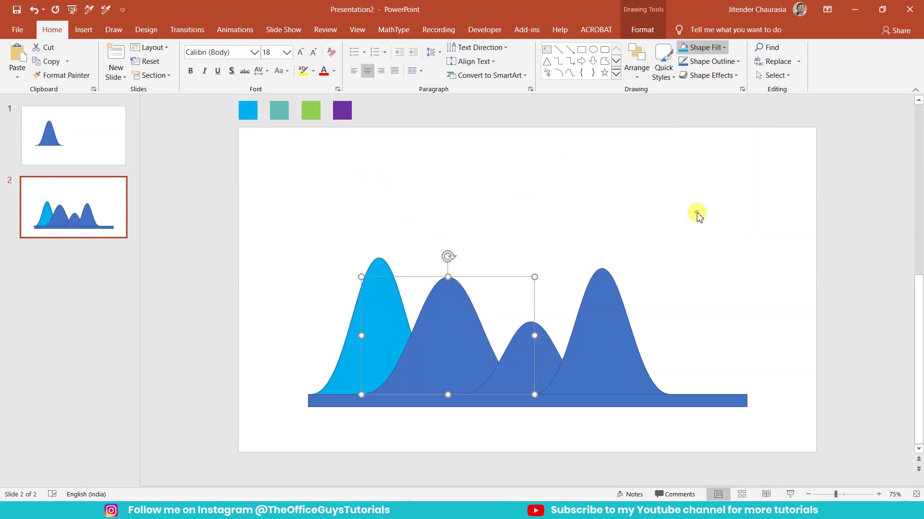
{"action": "left_click", "coordinate": [280, 121]}
{"action": "left_click", "coordinate": [706, 48]}
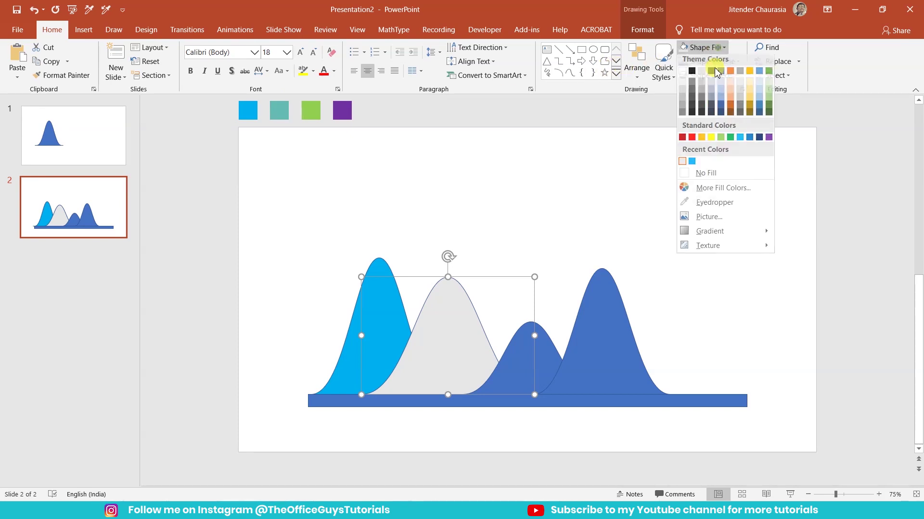
{"action": "left_click", "coordinate": [688, 205]}
{"action": "left_click", "coordinate": [279, 111]}
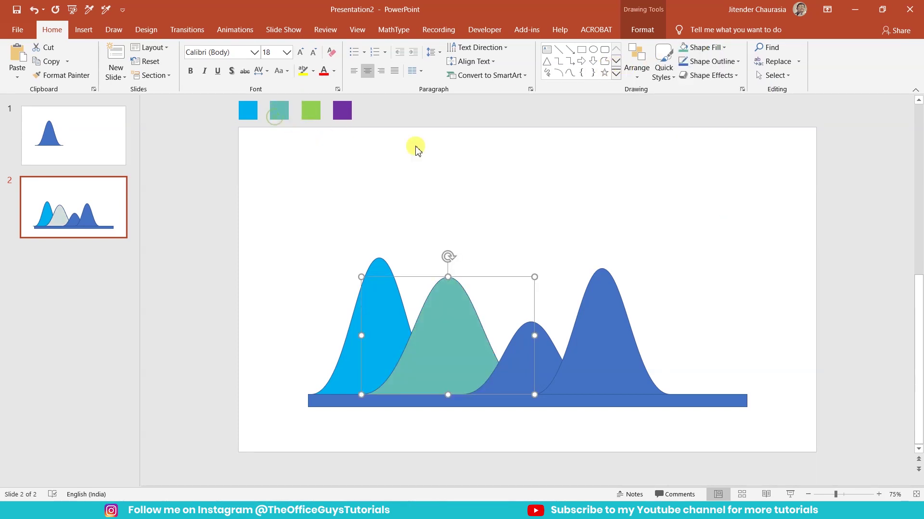
{"action": "left_click", "coordinate": [503, 274]}
Fill the third bell green and the fourth bell purple from the swatches.
{"action": "left_click", "coordinate": [521, 351]}
{"action": "left_click", "coordinate": [706, 47]}
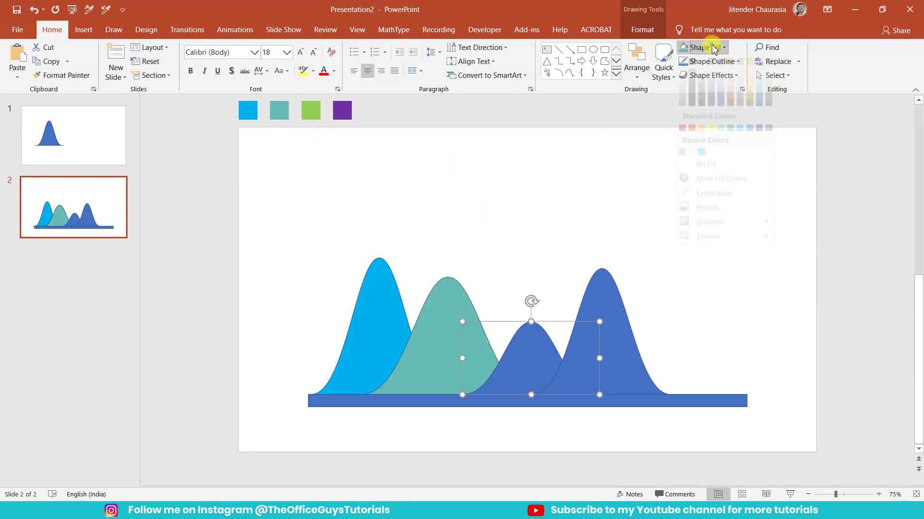
{"action": "left_click", "coordinate": [713, 206]}
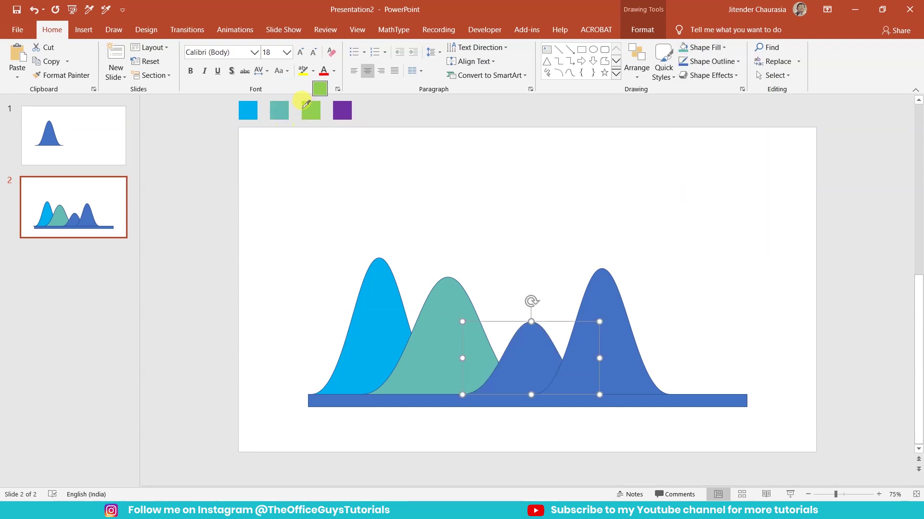
{"action": "left_click", "coordinate": [311, 110]}
{"action": "left_click", "coordinate": [620, 294]}
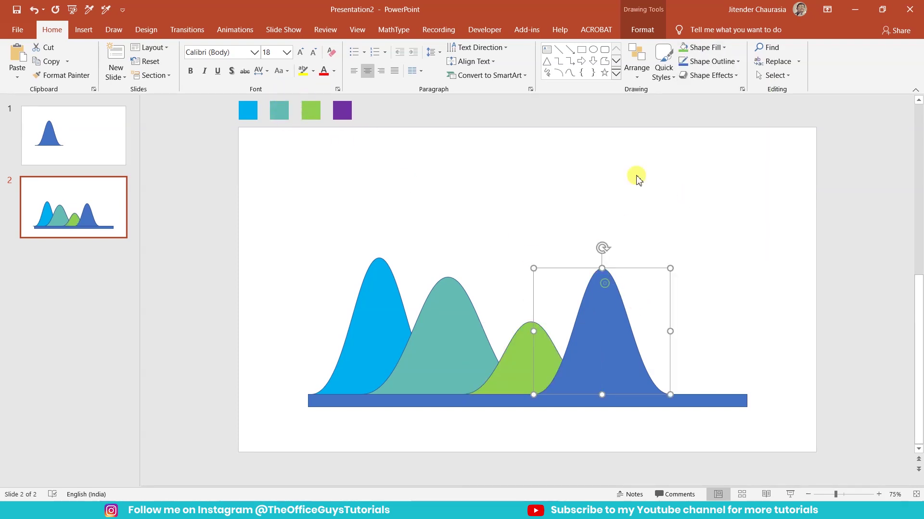
{"action": "left_click", "coordinate": [706, 47]}
{"action": "left_click", "coordinate": [730, 206]}
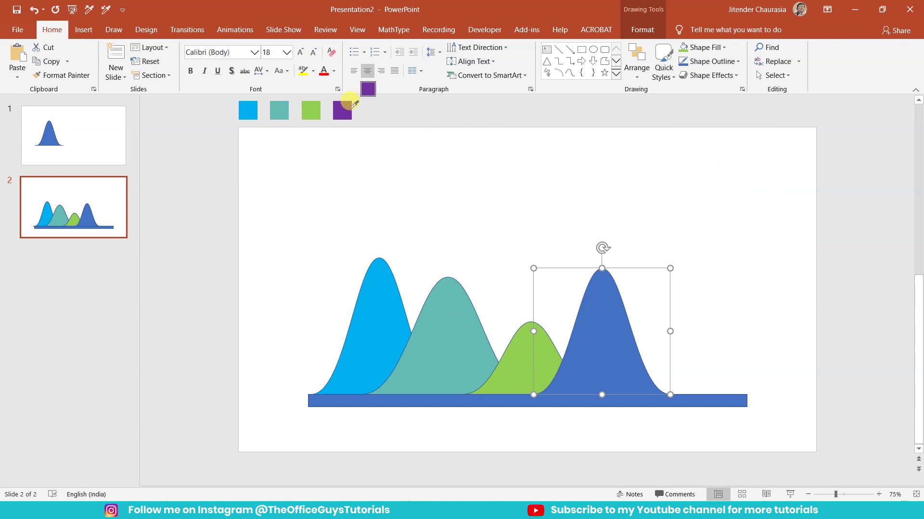
{"action": "left_click", "coordinate": [345, 109]}
{"action": "left_click", "coordinate": [431, 215]}
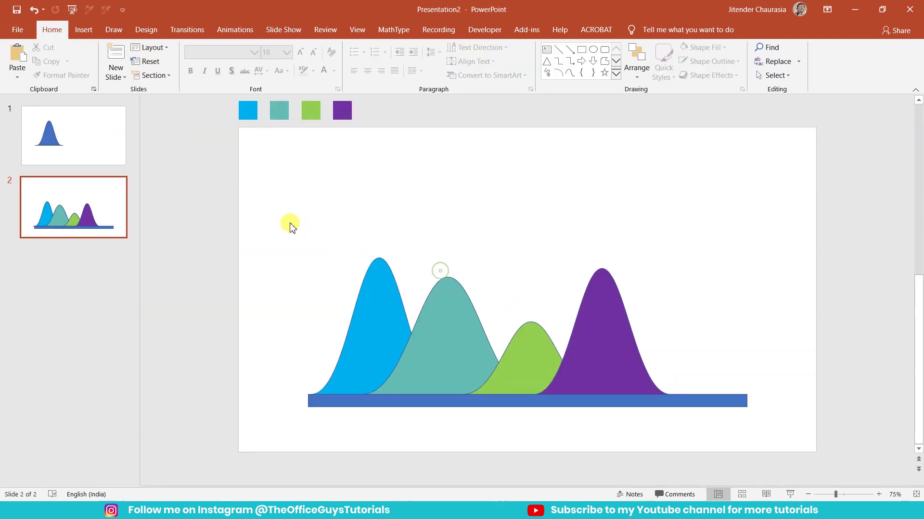
Select all four bells and remove their outlines.
{"action": "mouse_move", "coordinate": [290, 226]}
{"action": "left_mouse_down"}
{"action": "mouse_move", "coordinate": [636, 363]}
{"action": "mouse_move", "coordinate": [712, 408]}
{"action": "left_mouse_up"}
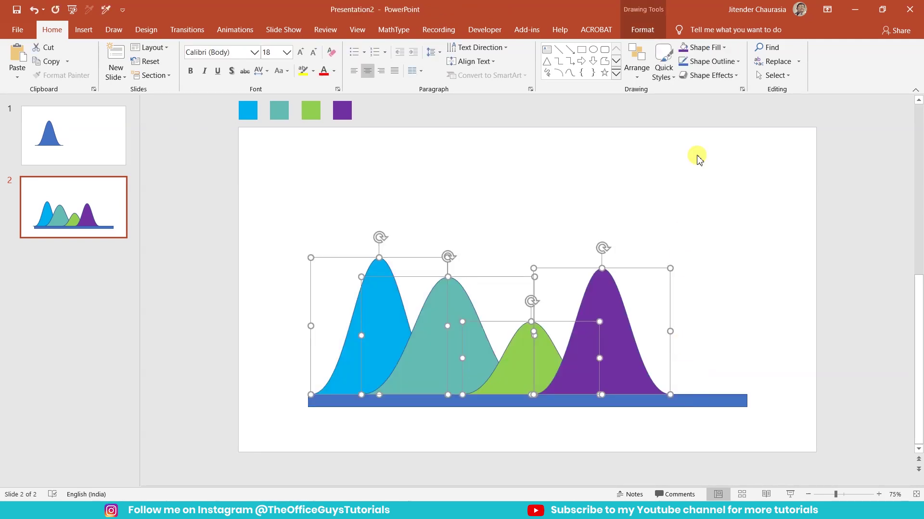
{"action": "left_click", "coordinate": [706, 61]}
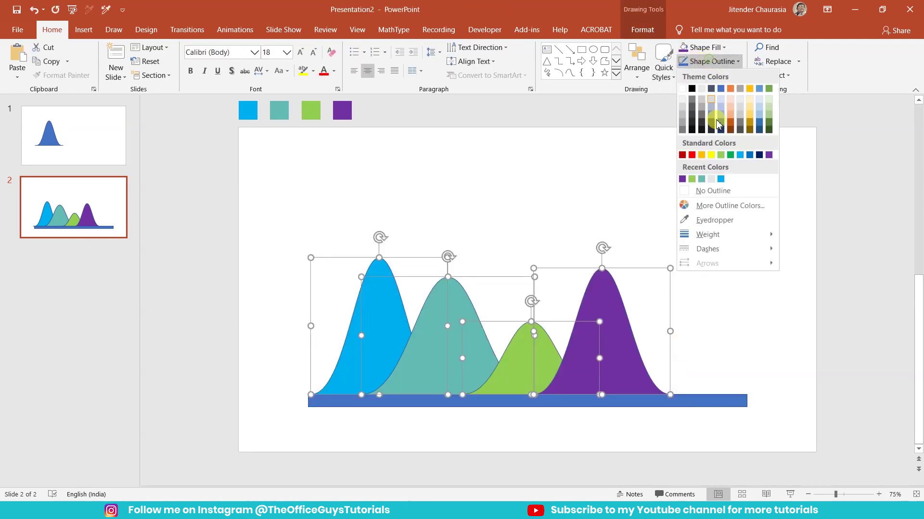
{"action": "left_click", "coordinate": [720, 193]}
Set the bells' fill transparency to 20% in the shape formatting pane.
{"action": "right_click", "coordinate": [607, 307]}
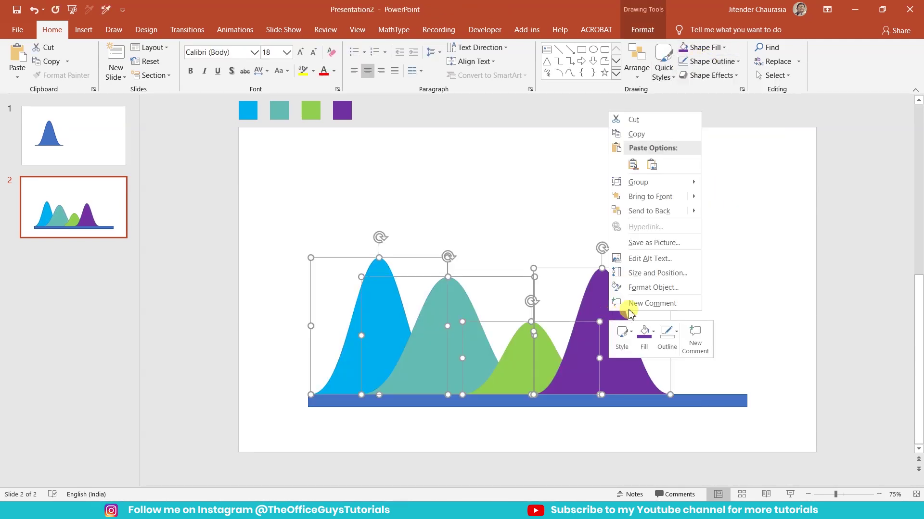
{"action": "left_click", "coordinate": [652, 288]}
{"action": "left_click", "coordinate": [780, 175]}
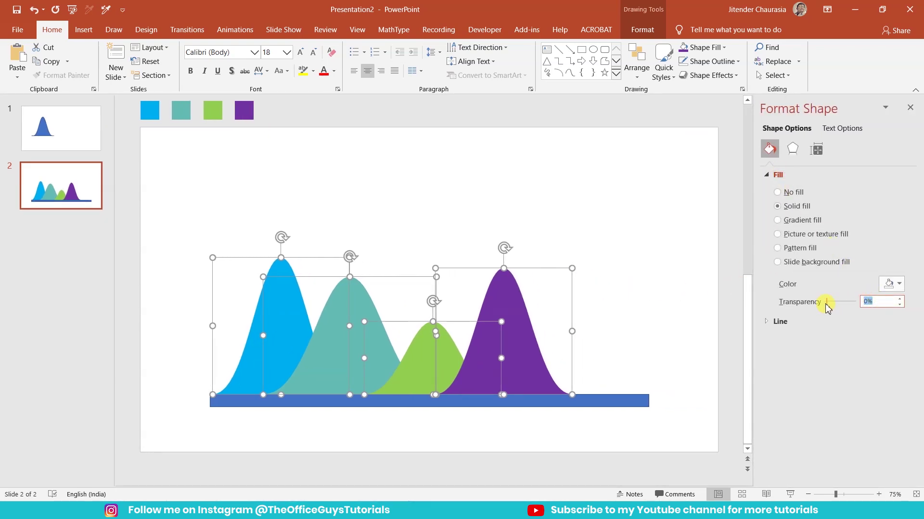
{"action": "type", "text": "20"}
{"action": "key", "text": "Return"}
{"action": "left_click", "coordinate": [654, 308]}
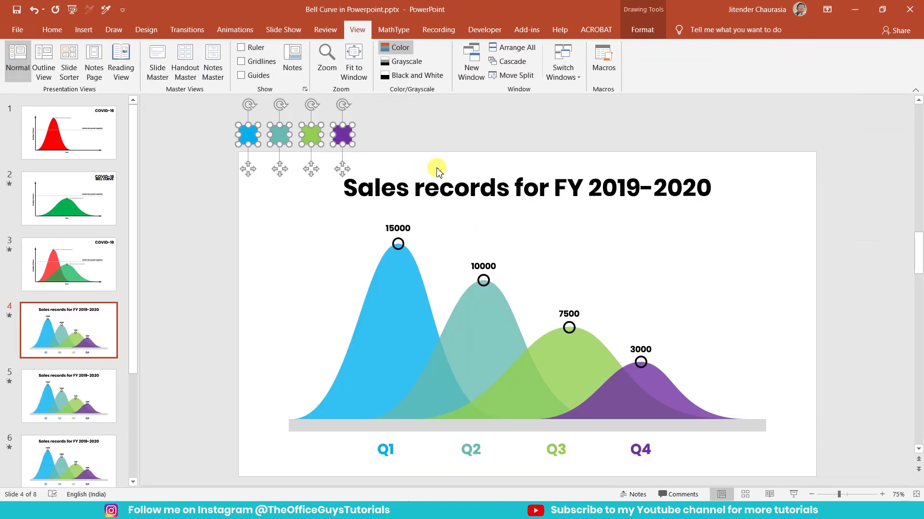
Copy the 'Sales records for FY 2019-2020' title box from the Bell Curve presentation onto slide 2.
{"action": "scroll", "coordinate": [443, 173], "scroll_direction": "down", "scroll_amount": 1}
{"action": "left_click", "coordinate": [455, 164]}
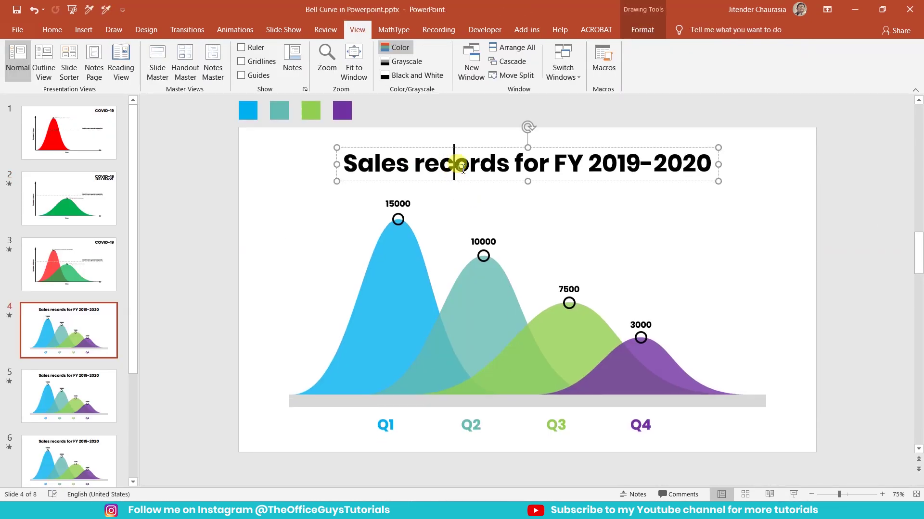
{"action": "triple_click", "coordinate": [463, 166]}
{"action": "type", "text": "C"}
{"action": "key", "text": "ctrl+z"}
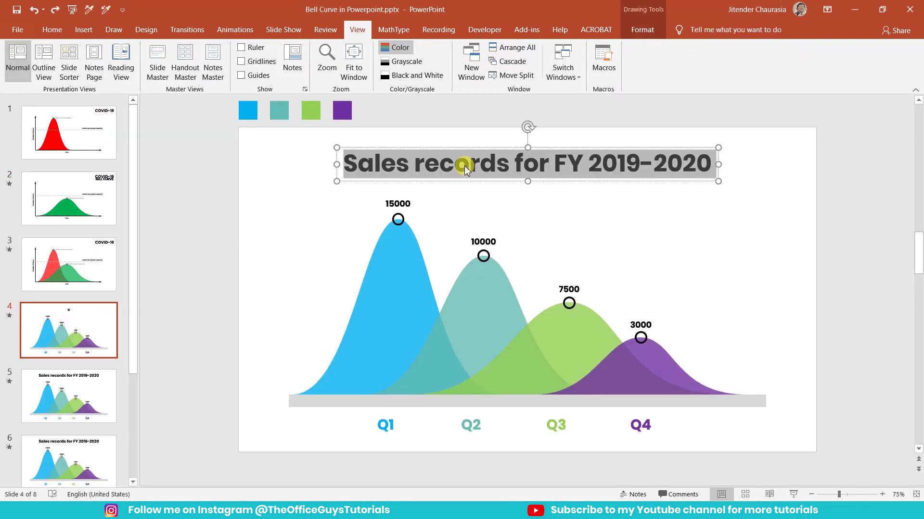
{"action": "left_click", "coordinate": [487, 186]}
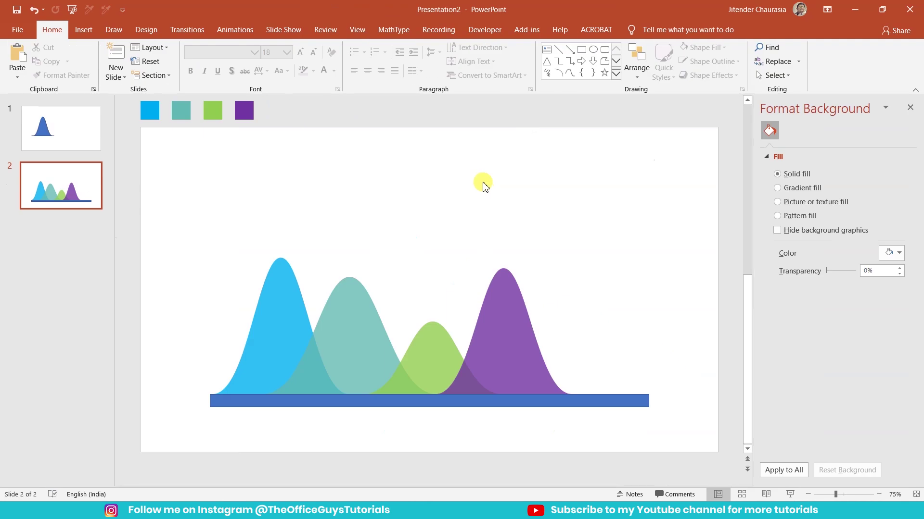
{"action": "type", "text": "Sales records for FY 2019-2020"}
Shift the purple and green curves further to the right.
{"action": "left_click", "coordinate": [548, 353]}
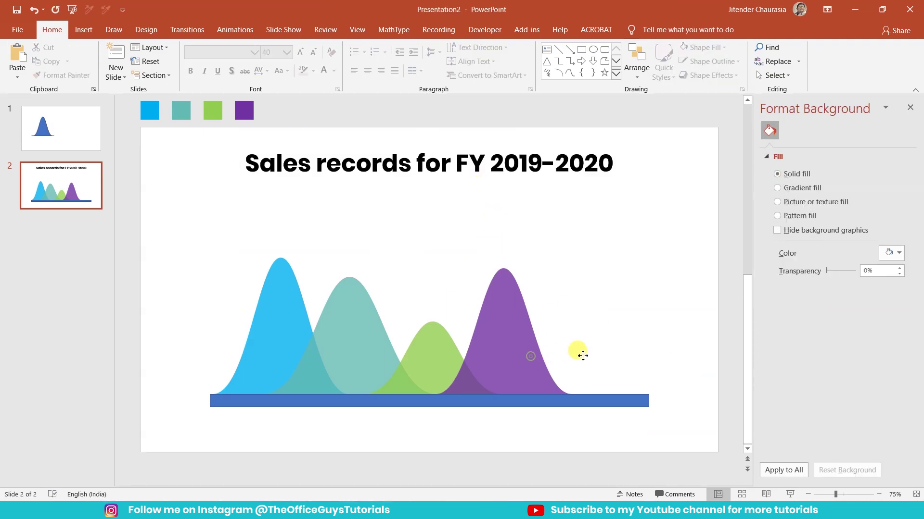
{"action": "left_click_drag", "start_coordinate": [532, 355], "coordinate": [581, 363]}
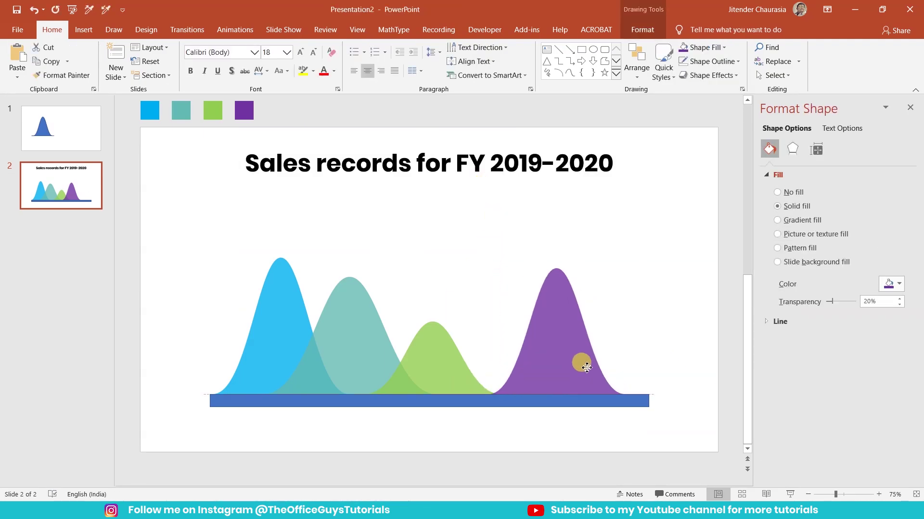
{"action": "left_click_drag", "start_coordinate": [454, 378], "coordinate": [485, 383]}
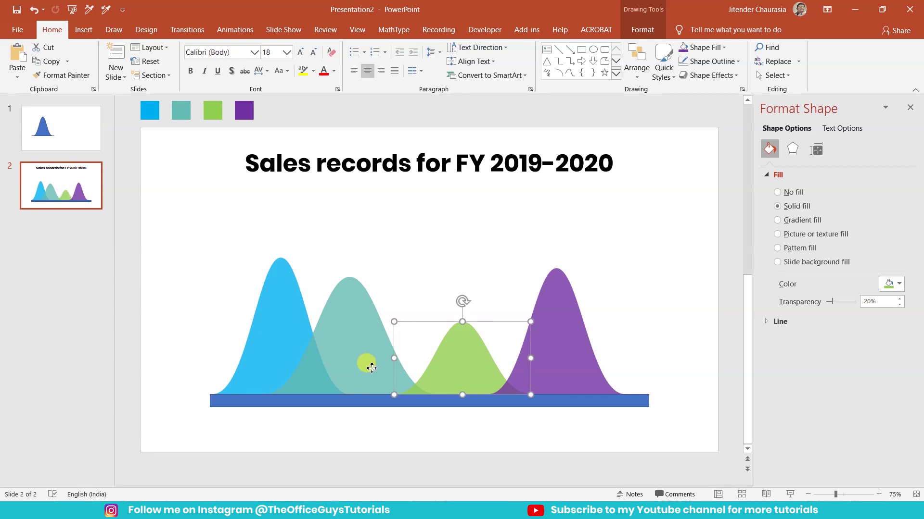